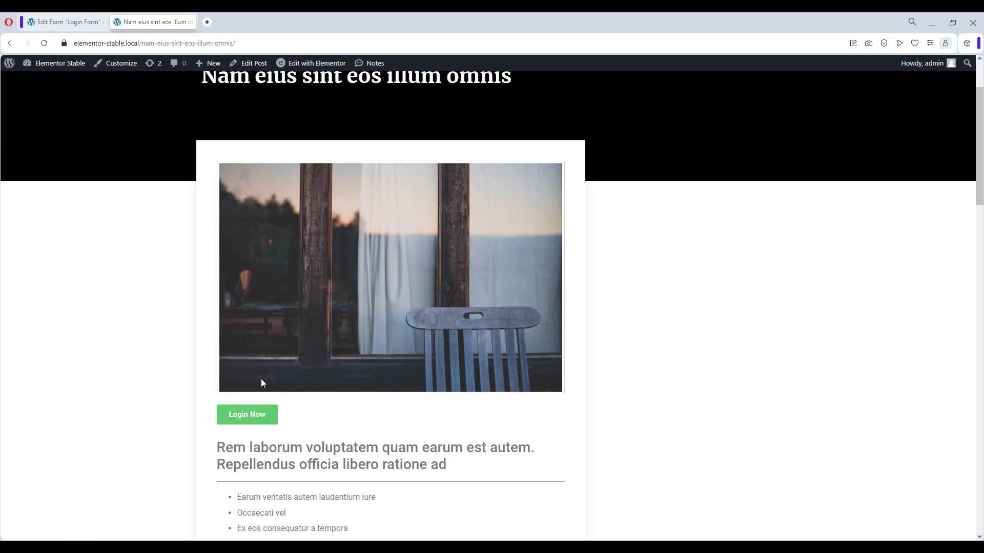
# Step: Follow the post's Login Now link to view the login page
pyautogui.scroll(2, 272, 350)
pyautogui.moveTo(303, 60)
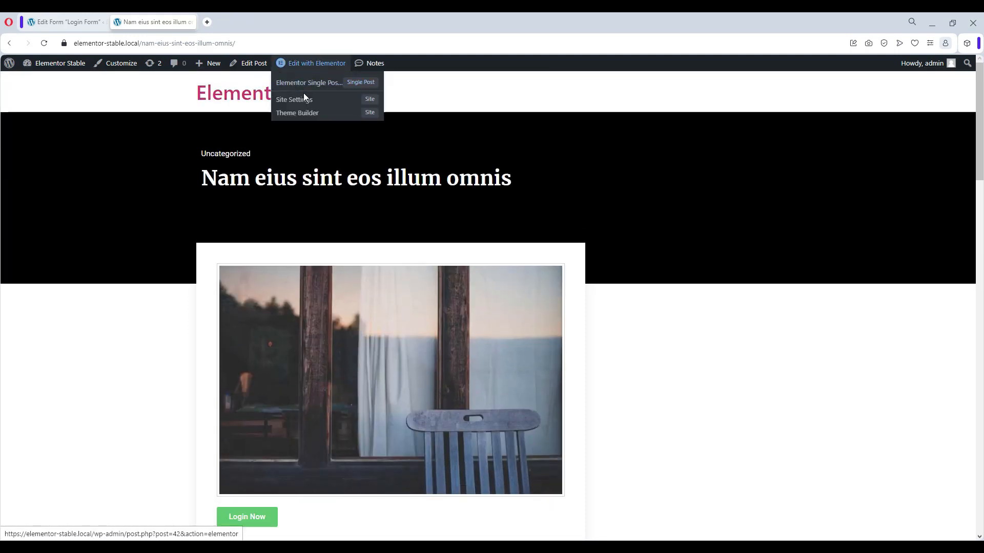
pyautogui.scroll(-4, 316, 310)
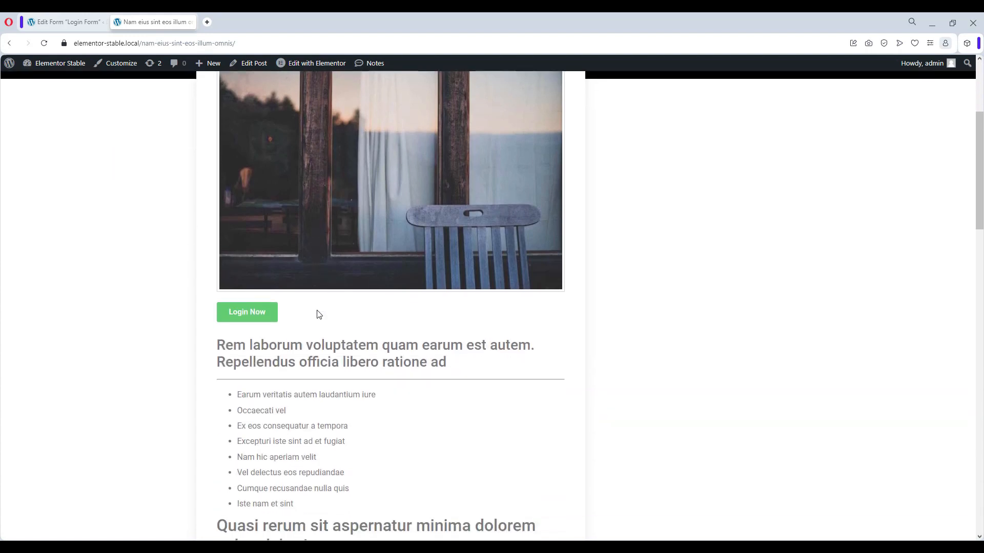
pyautogui.click(243, 318)
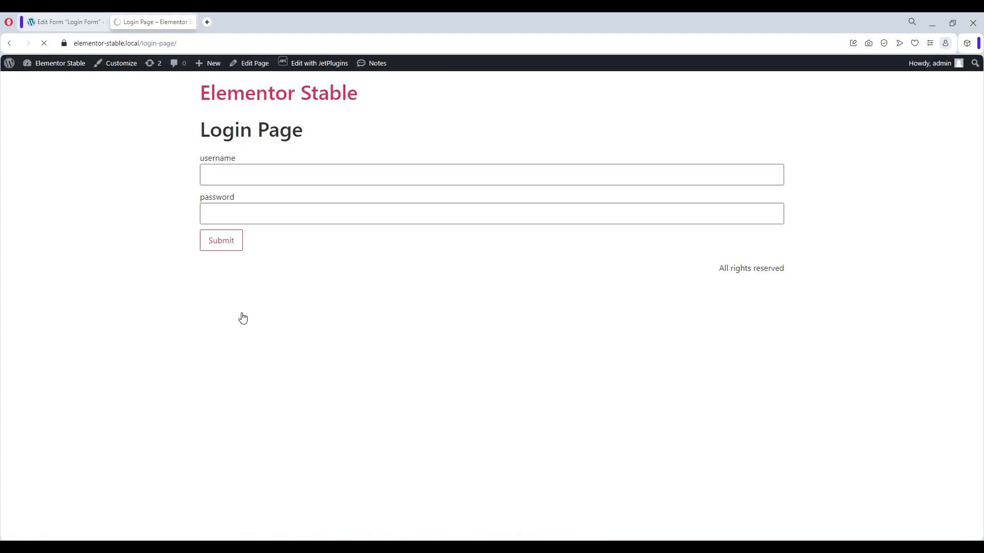
# Step: Return to the post and log out of the current account
pyautogui.moveTo(923, 64)
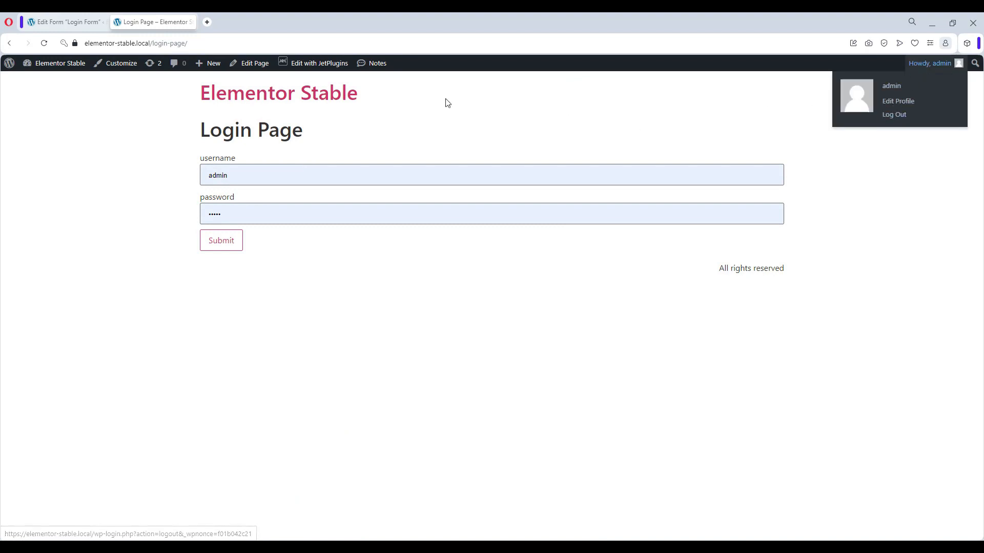
pyautogui.click(9, 43)
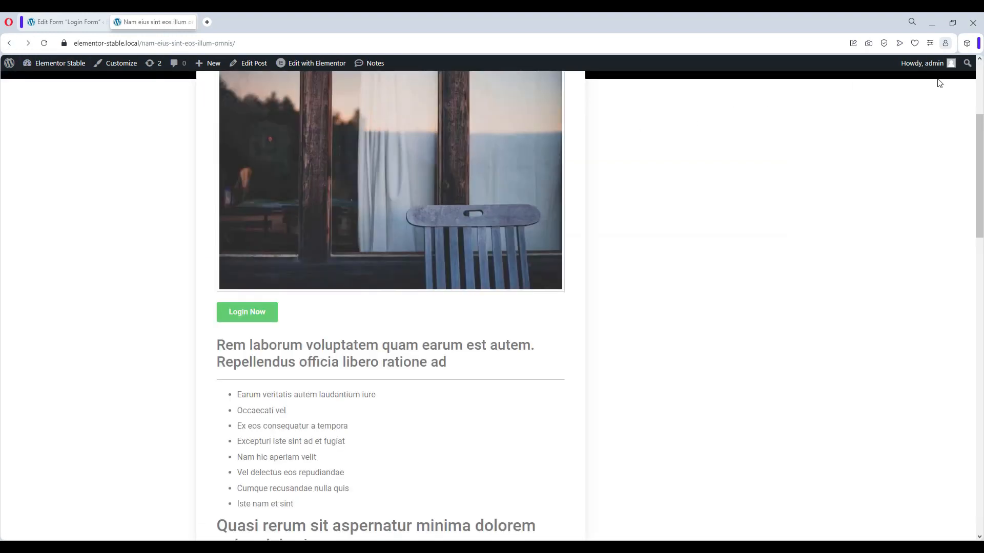
pyautogui.moveTo(925, 64)
pyautogui.click(878, 114)
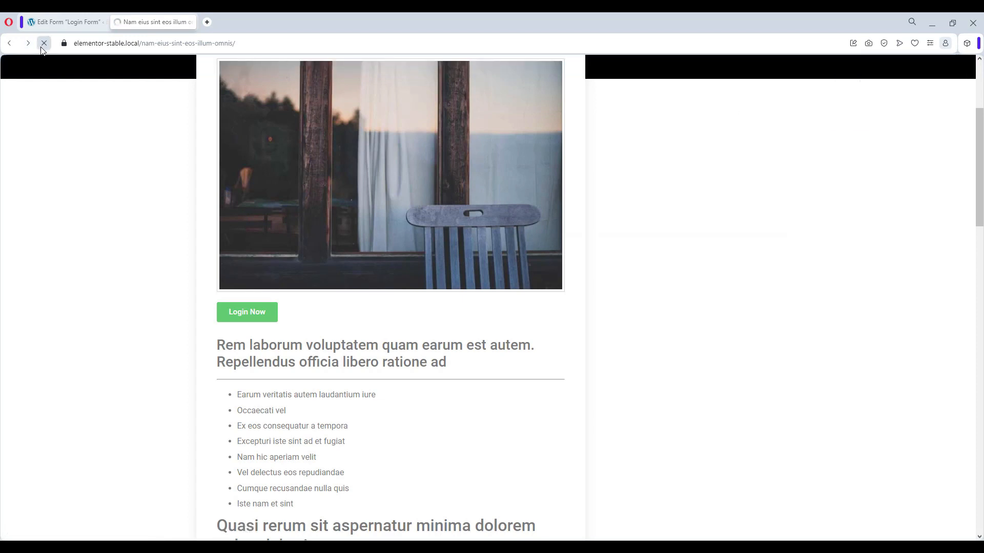
# Step: Log in with the saved credentials through the post's Login Now link, and return to the post
pyautogui.click(254, 319)
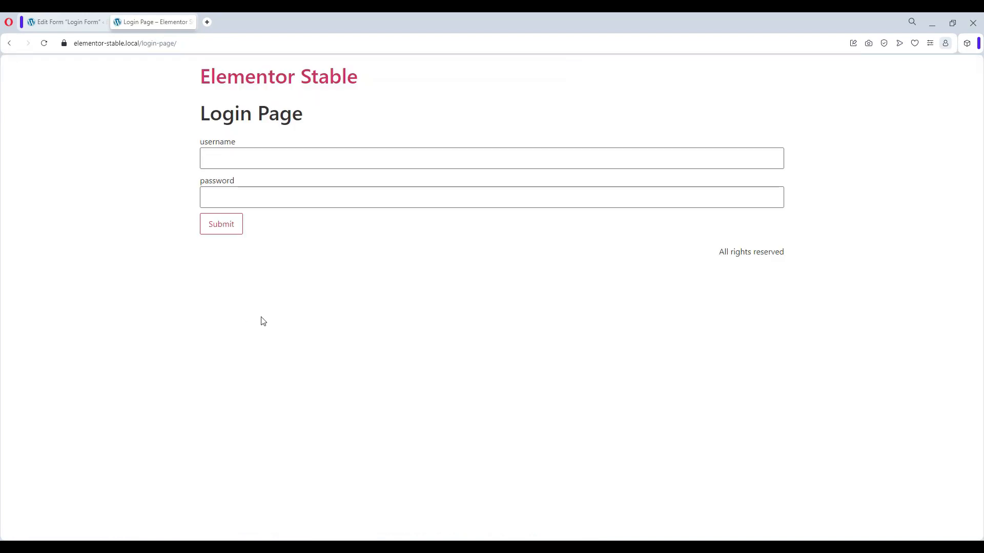
pyautogui.click(221, 224)
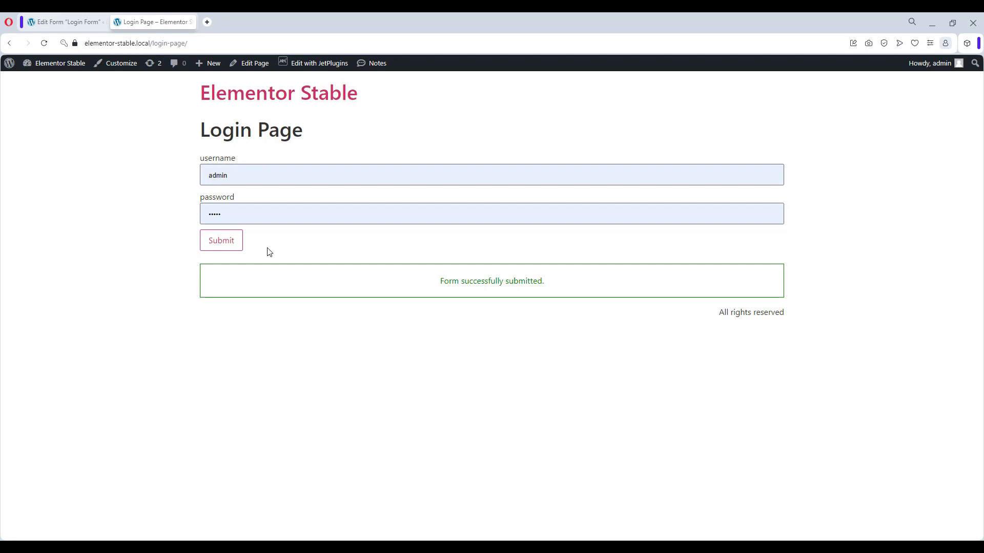
pyautogui.hotkey('alt', 'Left')
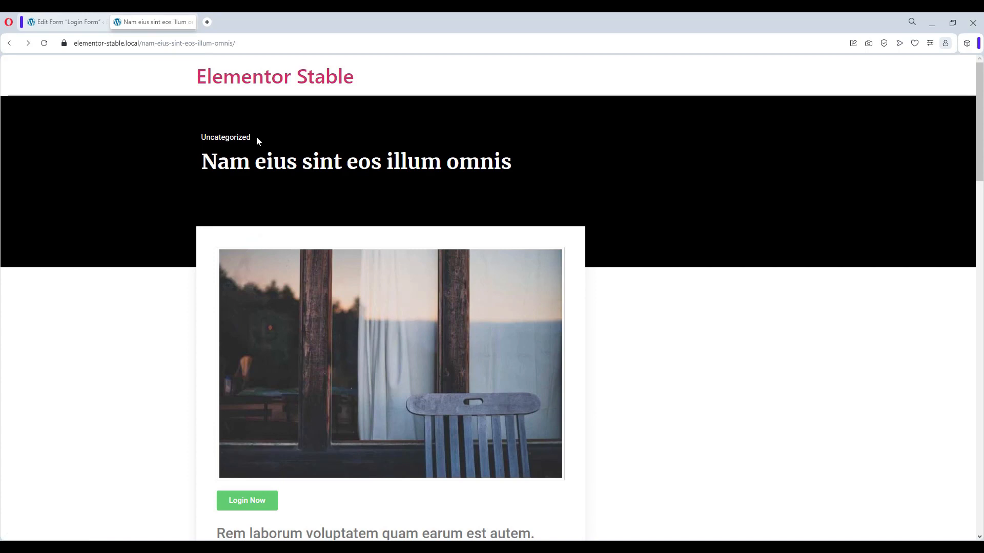
# Step: In the Login Form editor, add a second post-submit action of type Redirect to Page
pyautogui.click(63, 27)
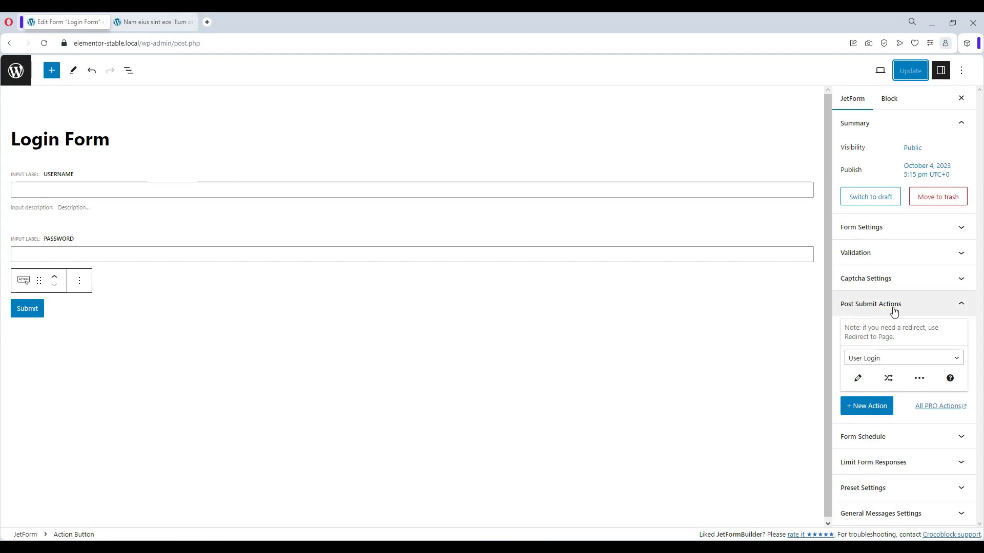
pyautogui.click(869, 407)
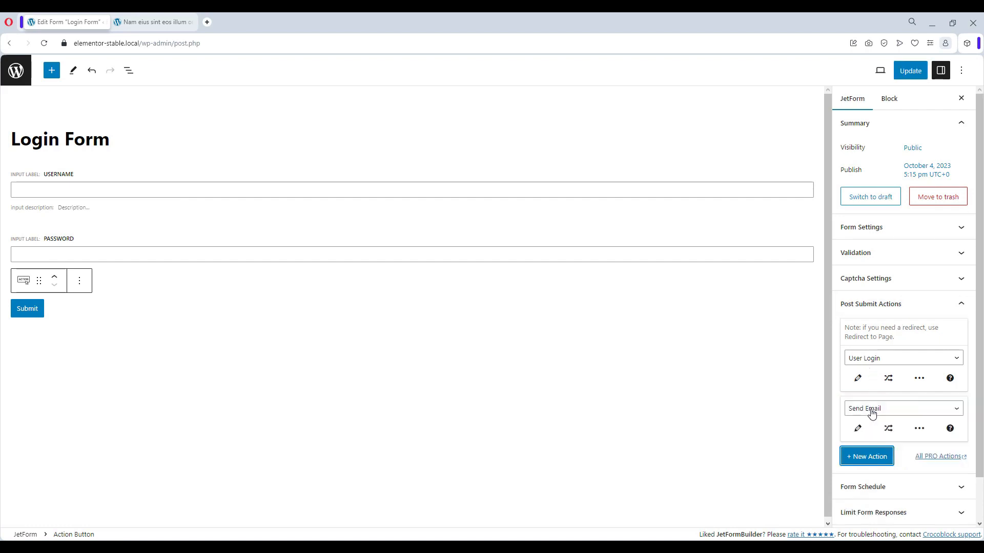
pyautogui.click(874, 409)
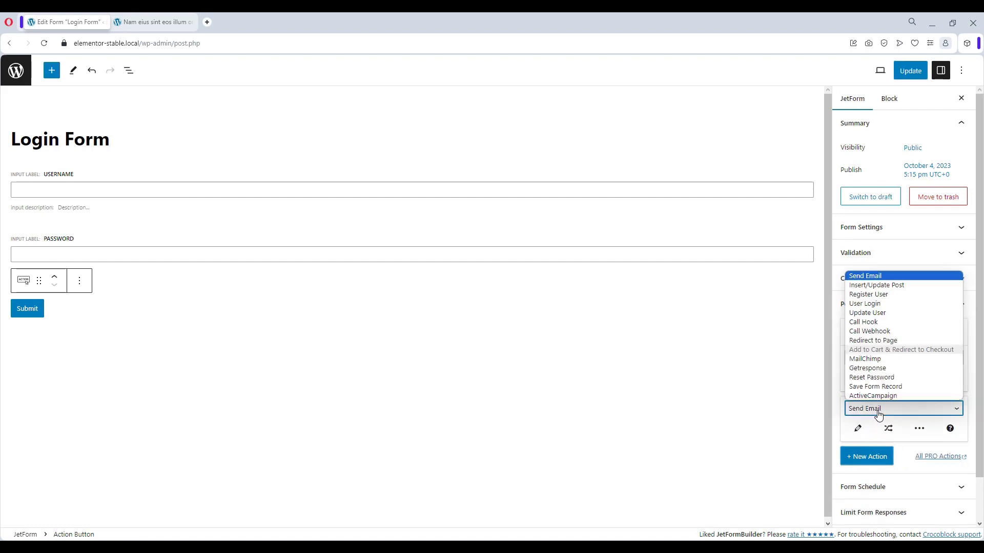
pyautogui.click(881, 340)
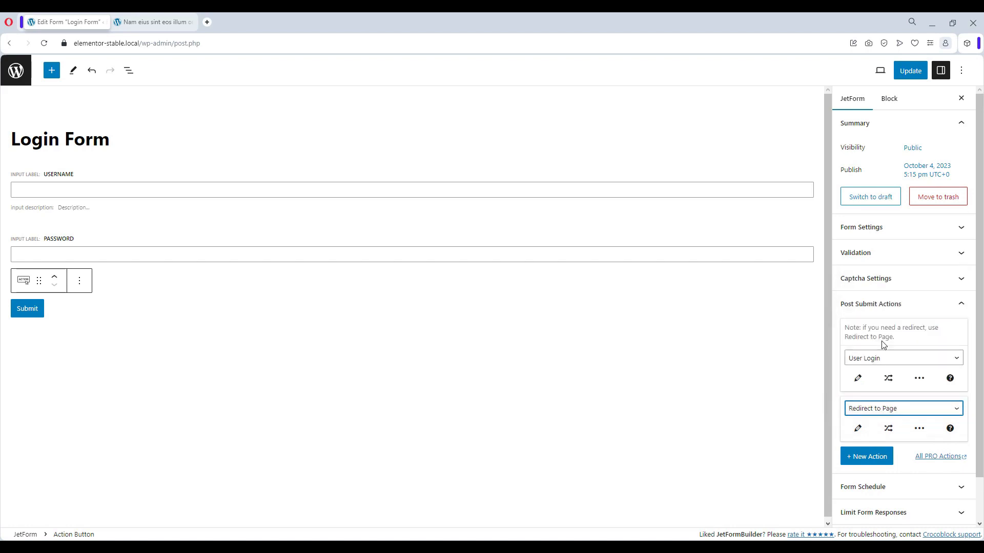
pyautogui.click(858, 430)
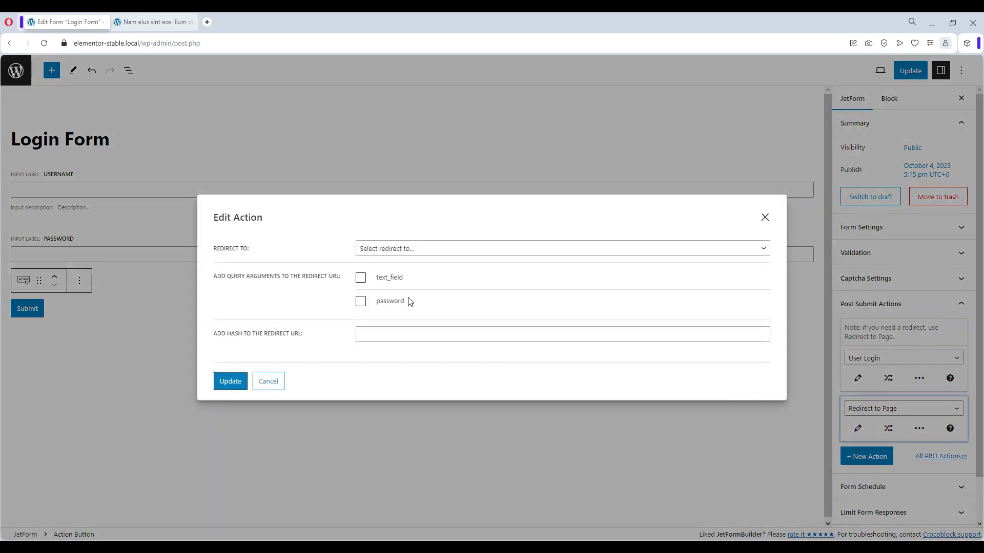
pyautogui.click(368, 250)
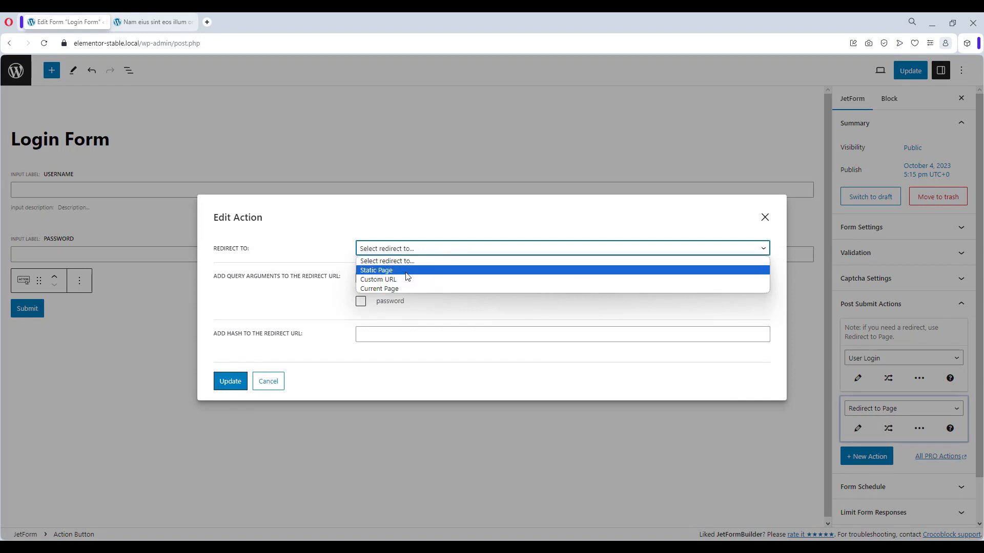
pyautogui.click(407, 277)
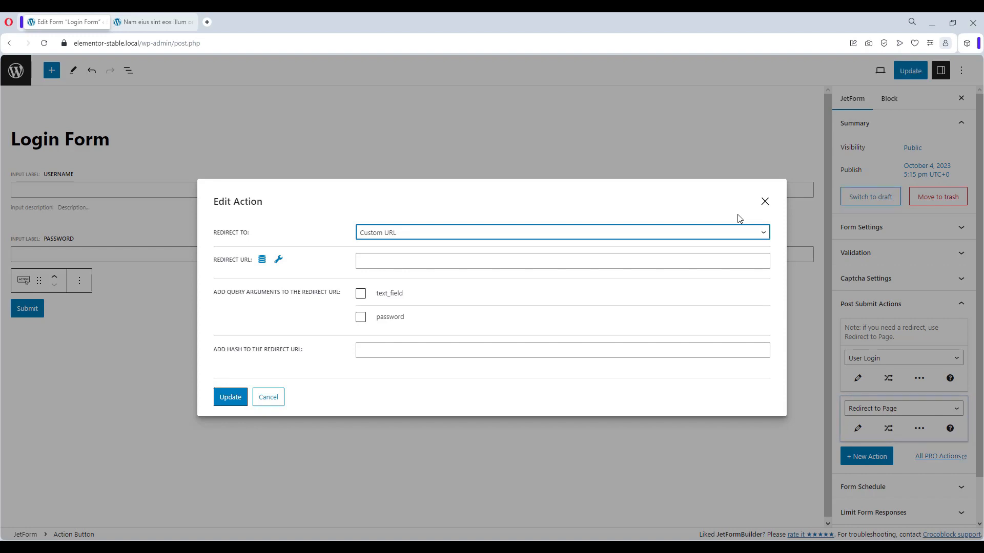
pyautogui.click(768, 207)
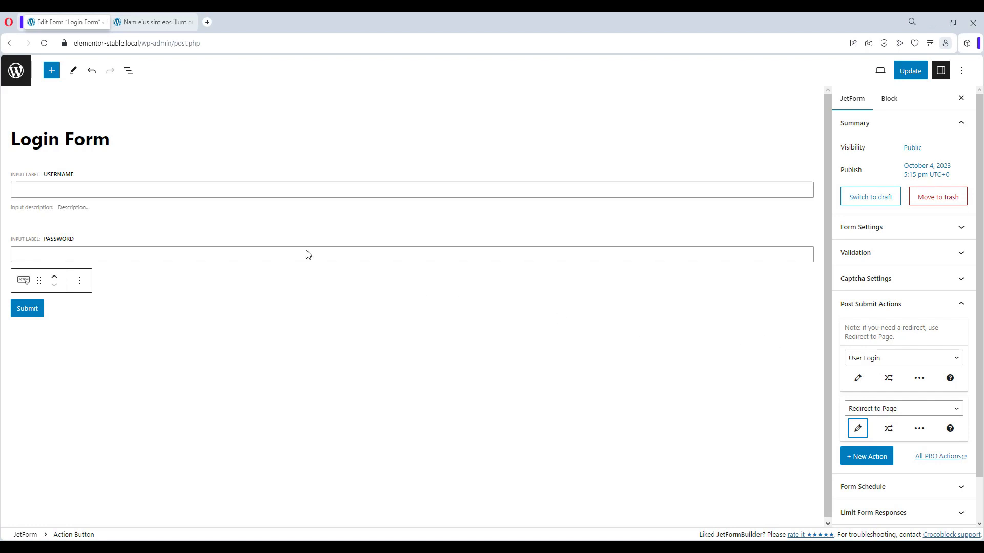
# Step: Find the Hidden Field block and insert it below the form's Submit button
pyautogui.click(51, 72)
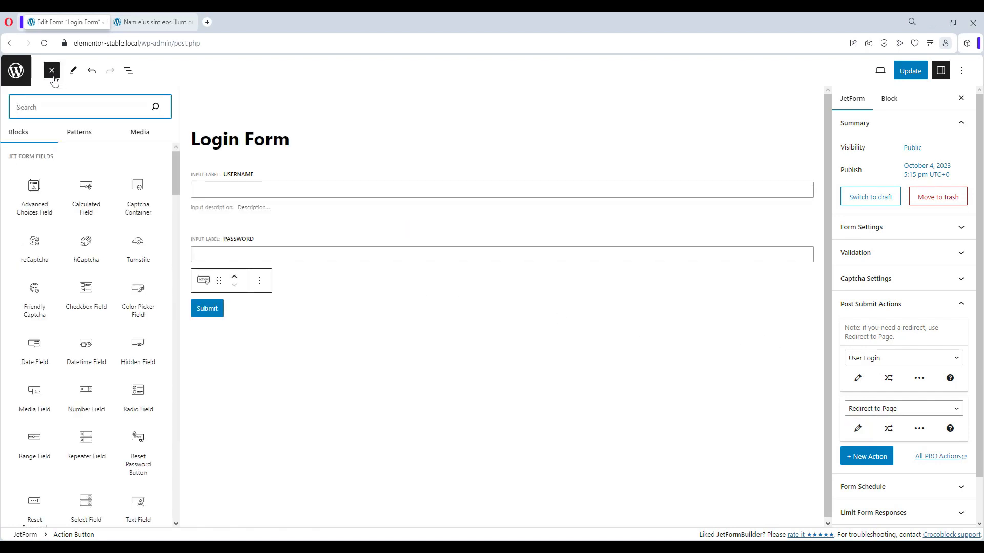
pyautogui.write('hidd')
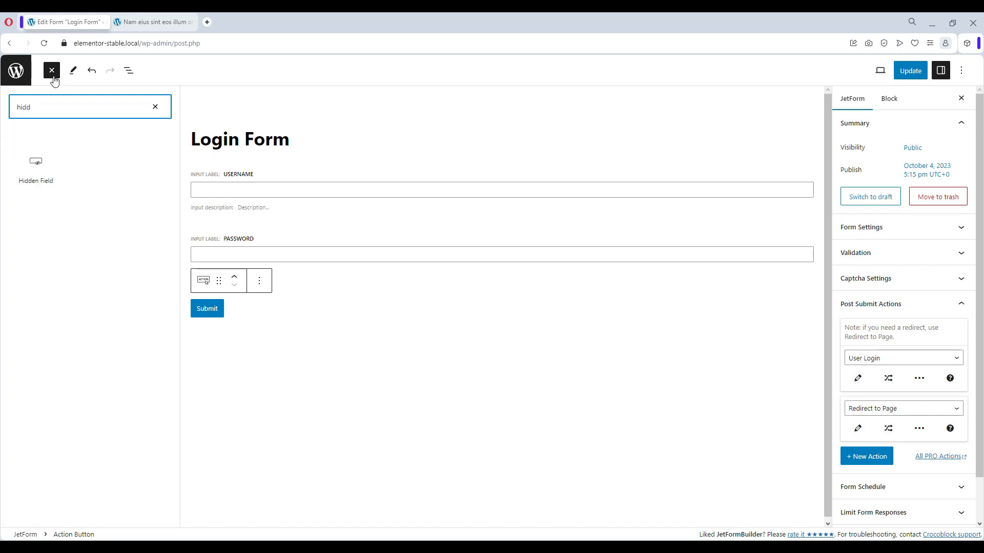
pyautogui.click(50, 179)
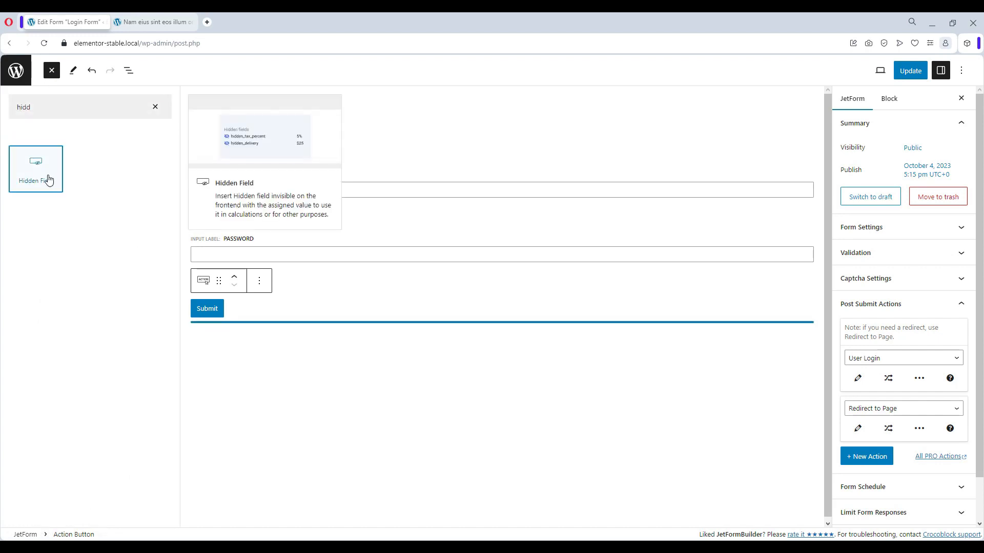
pyautogui.click(159, 112)
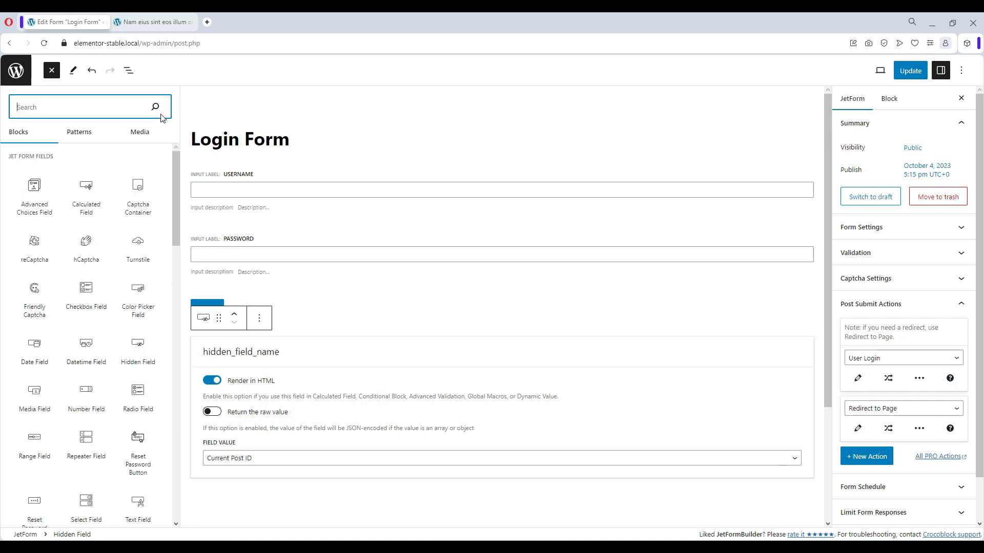
pyautogui.click(228, 108)
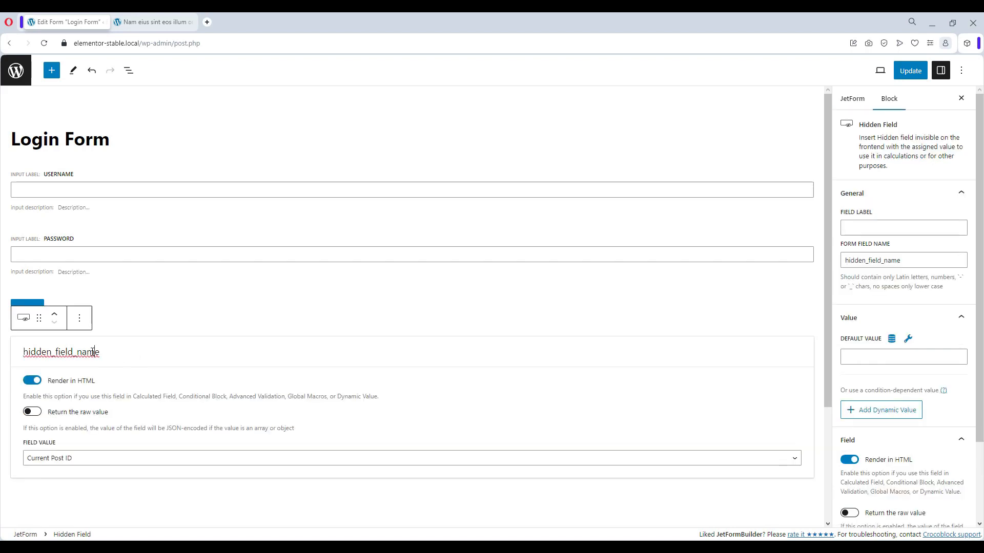
# Step: Name the hidden field referal_url and set its field value to Referer URL
pyautogui.doubleClick(92, 352)
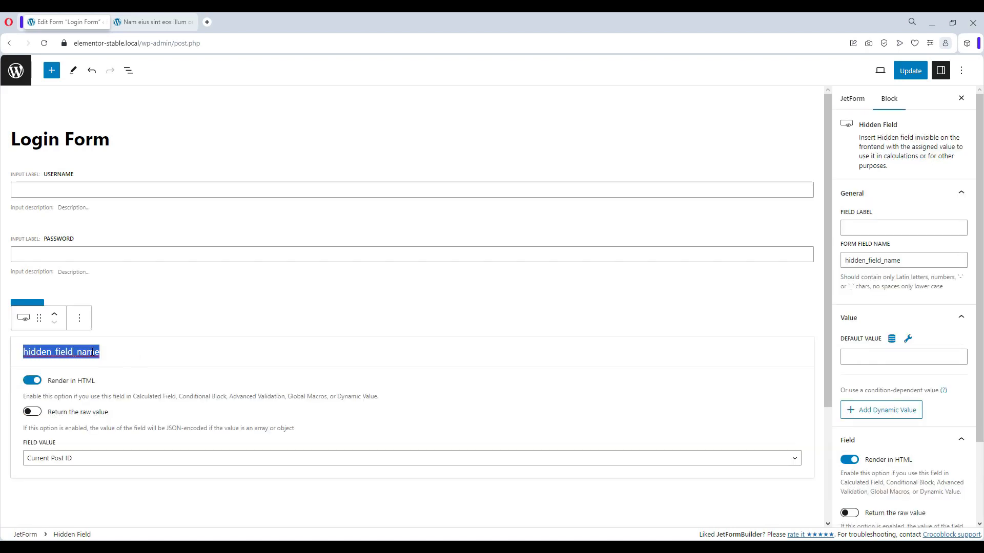
pyautogui.write('referal_url')
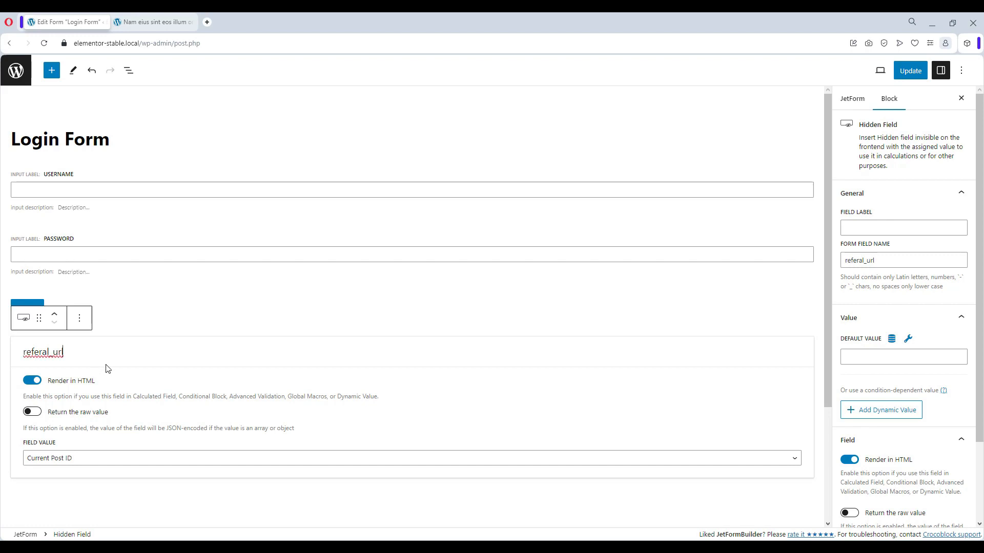
pyautogui.click(123, 464)
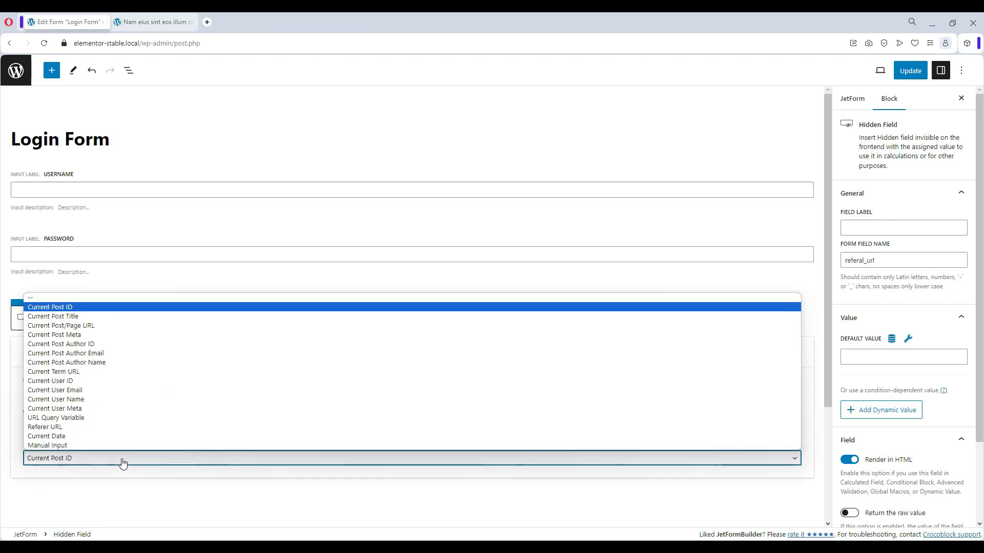
pyautogui.click(47, 429)
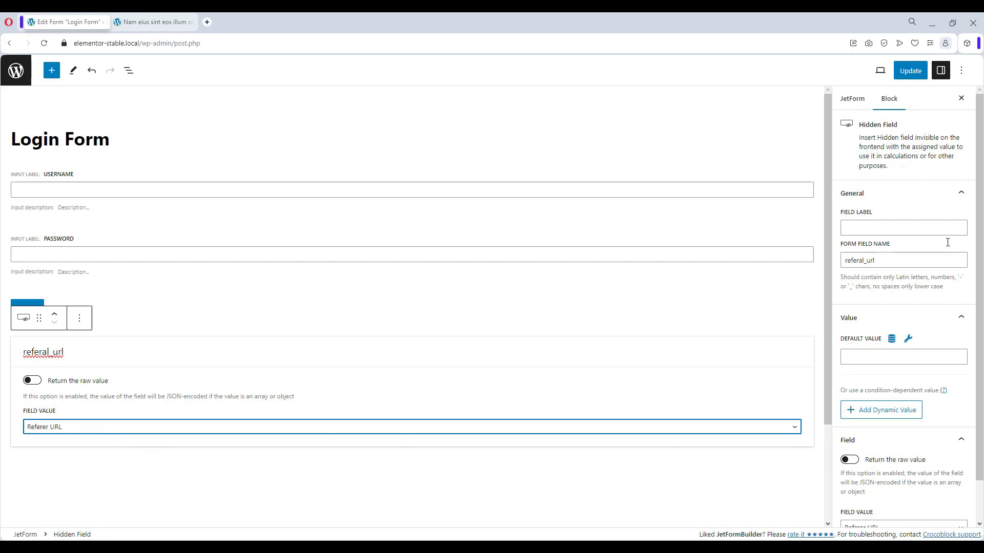
# Step: Open the Redirect to Page action's settings and set its redirect target to Custom URL
pyautogui.click(851, 100)
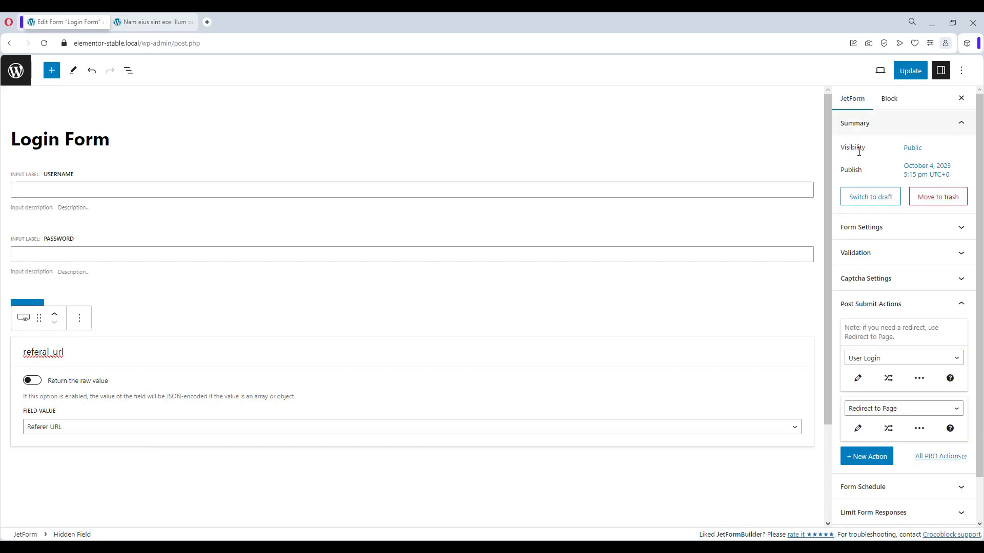
pyautogui.click(859, 431)
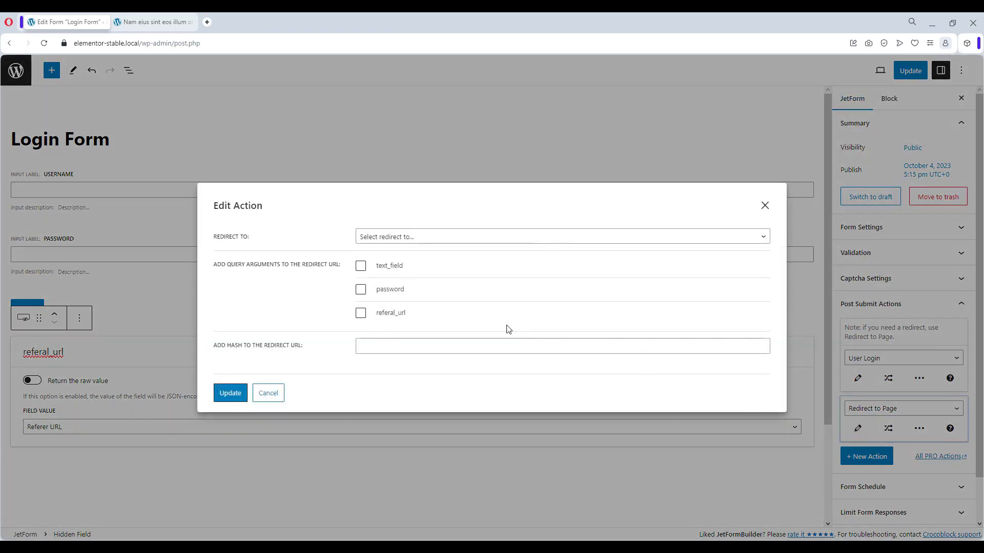
pyautogui.click(402, 238)
pyautogui.click(396, 267)
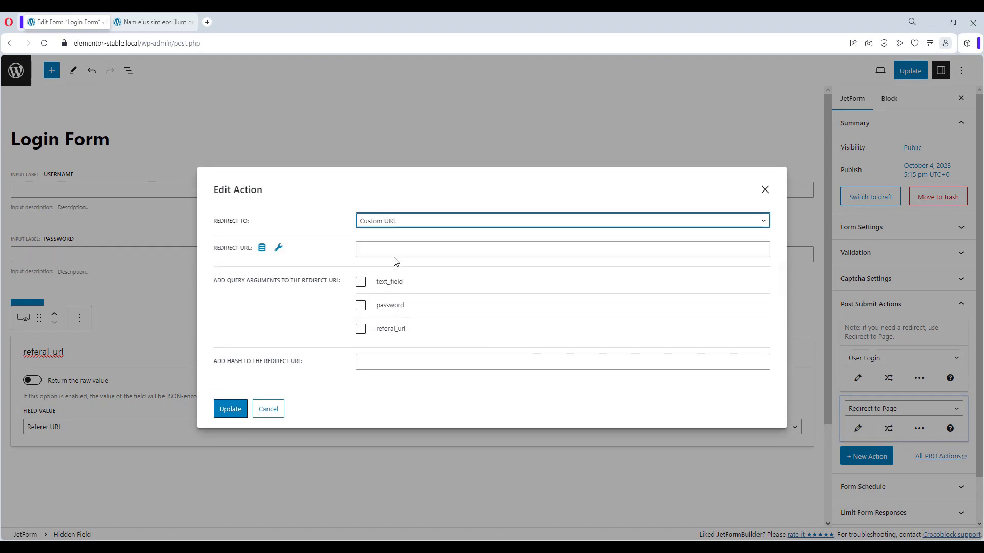
pyautogui.click(394, 248)
pyautogui.write('%text_field%')
pyautogui.hotkey('shift', 'Tab')
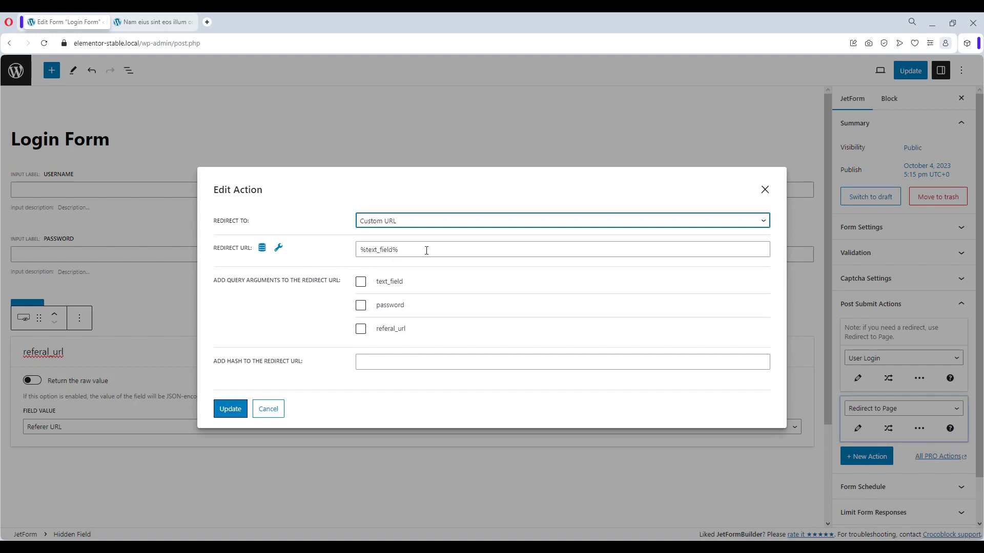
pyautogui.press('Tab')
pyautogui.press('BackSpace')
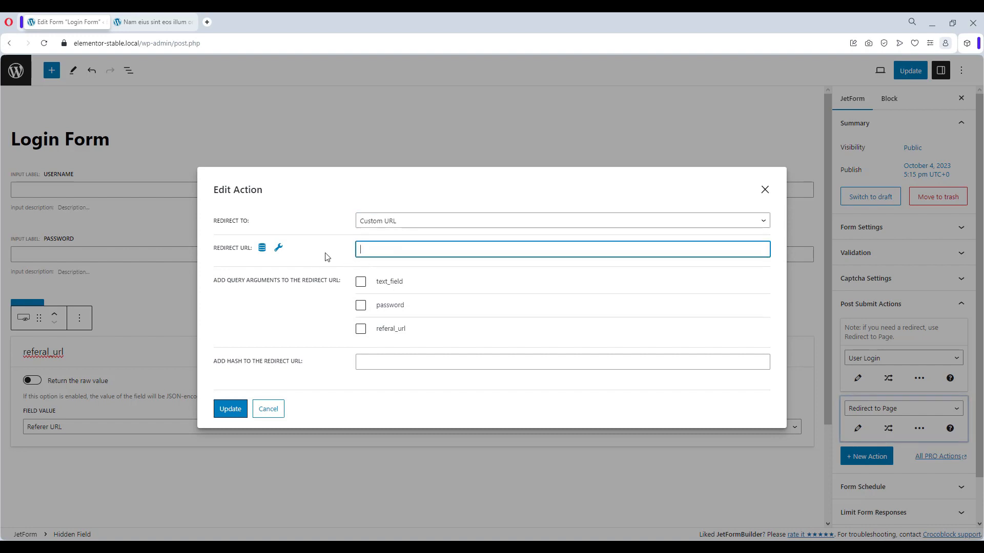
pyautogui.click(326, 255)
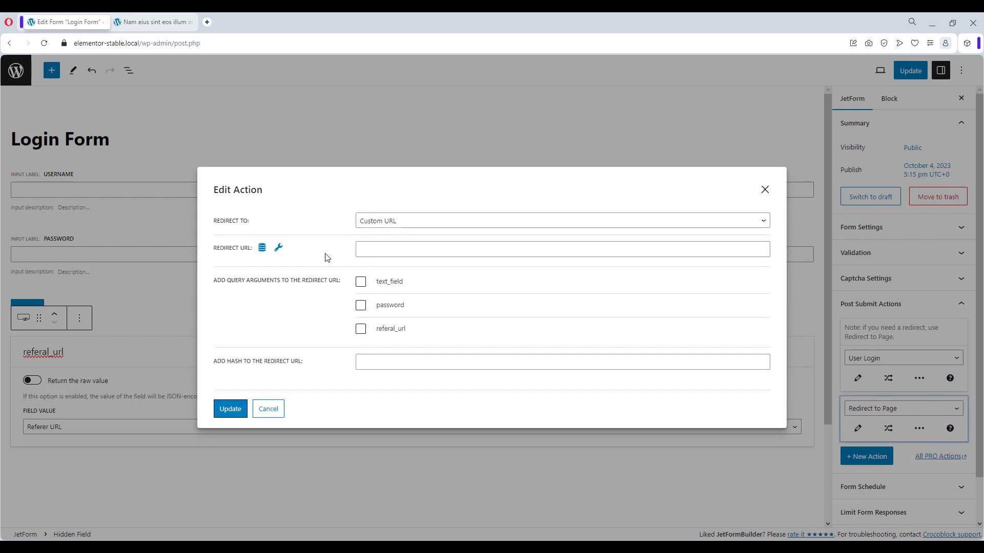
# Step: Insert the %referal_url% field macro as the redirect URL and save the action's settings
pyautogui.click(278, 249)
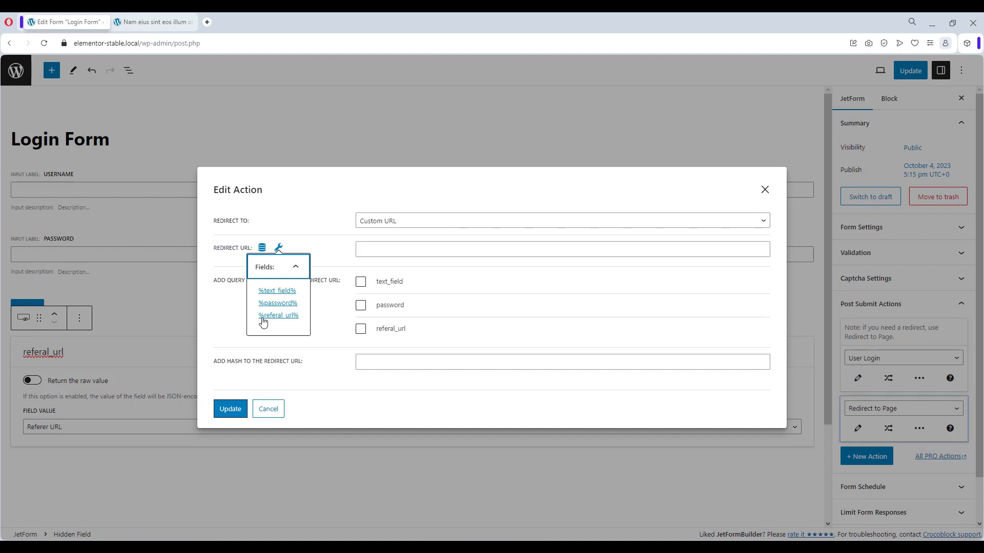
pyautogui.click(282, 317)
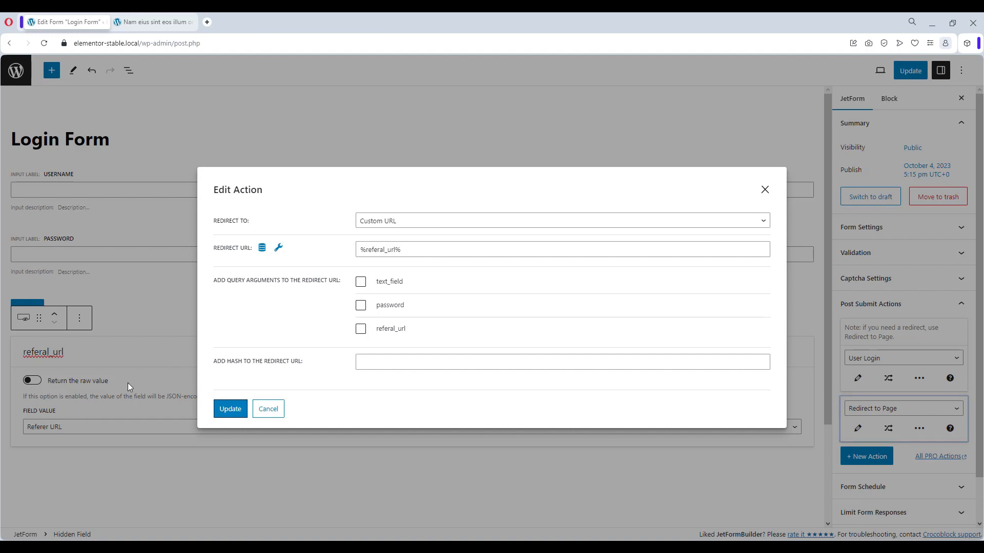
pyautogui.click(230, 413)
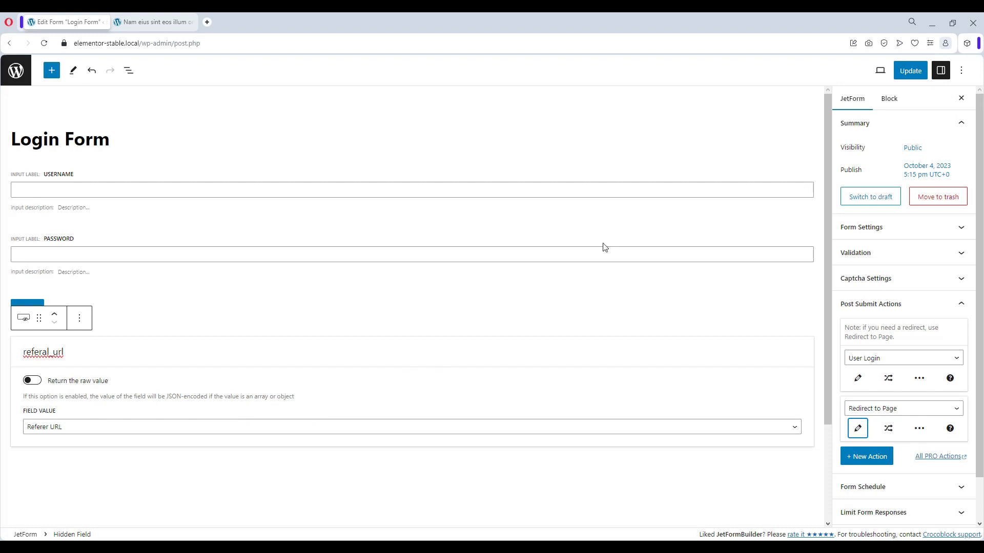
# Step: Update the form and open the login page from the site's post "Voluptatem ad dolorem exercitationem qui"
pyautogui.click(914, 72)
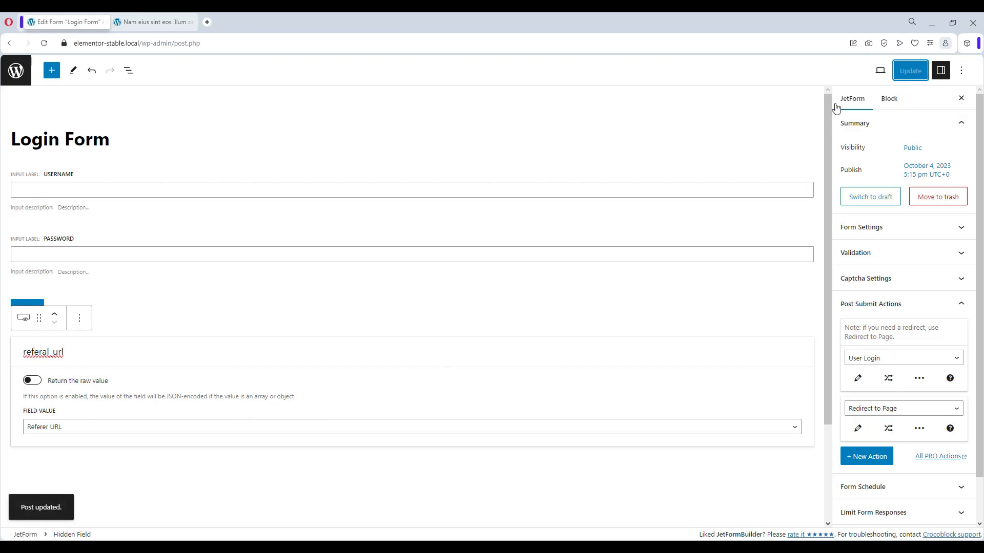
pyautogui.click(153, 22)
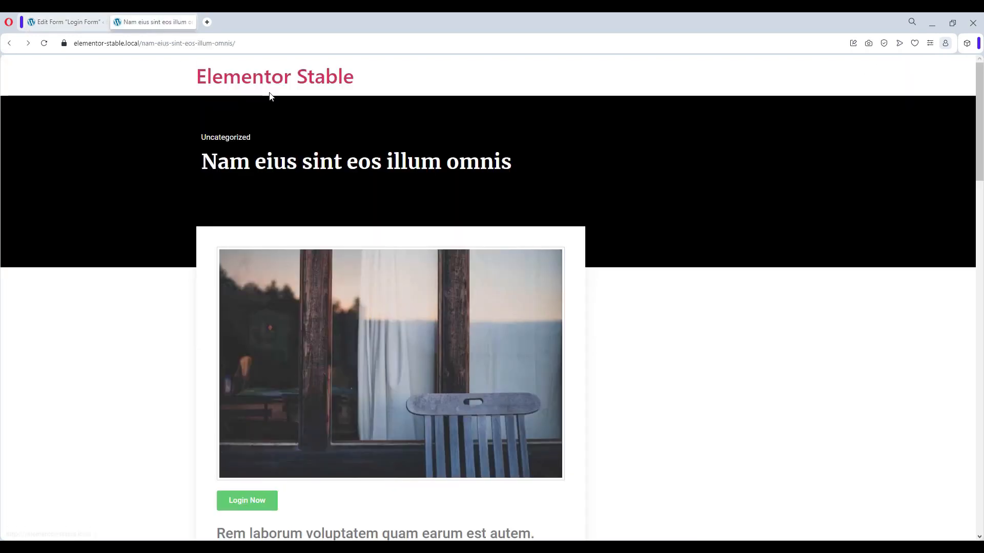
pyautogui.click(288, 87)
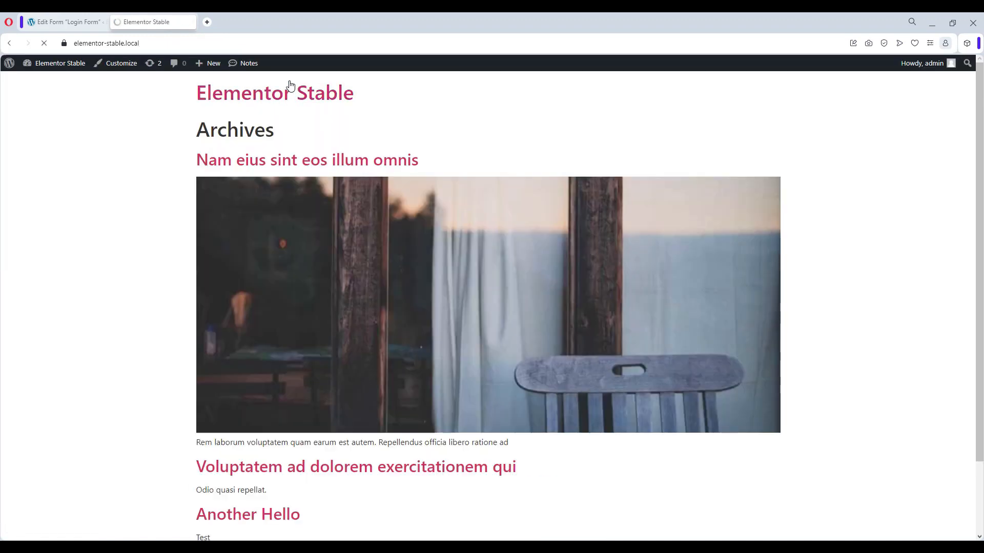
pyautogui.scroll(-2, 313, 215)
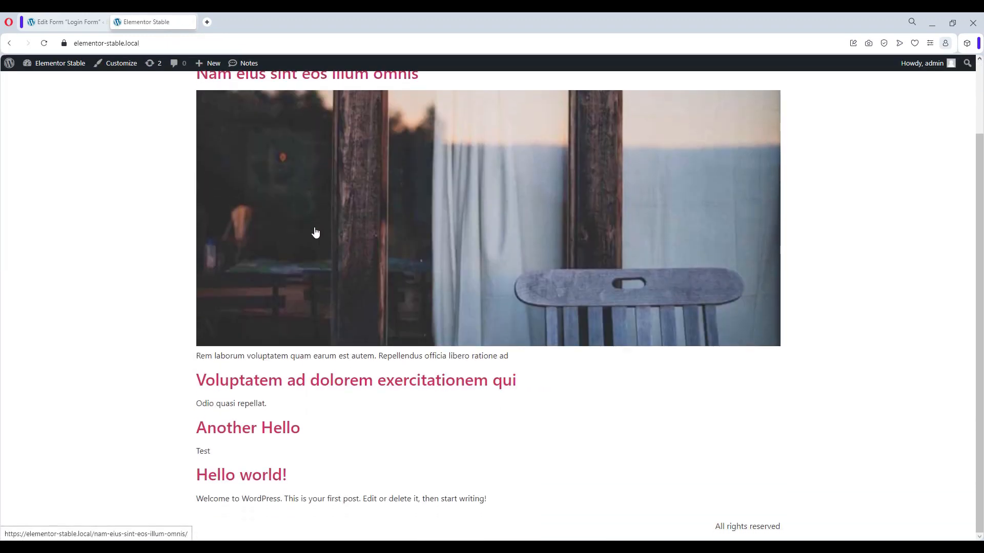
pyautogui.click(309, 388)
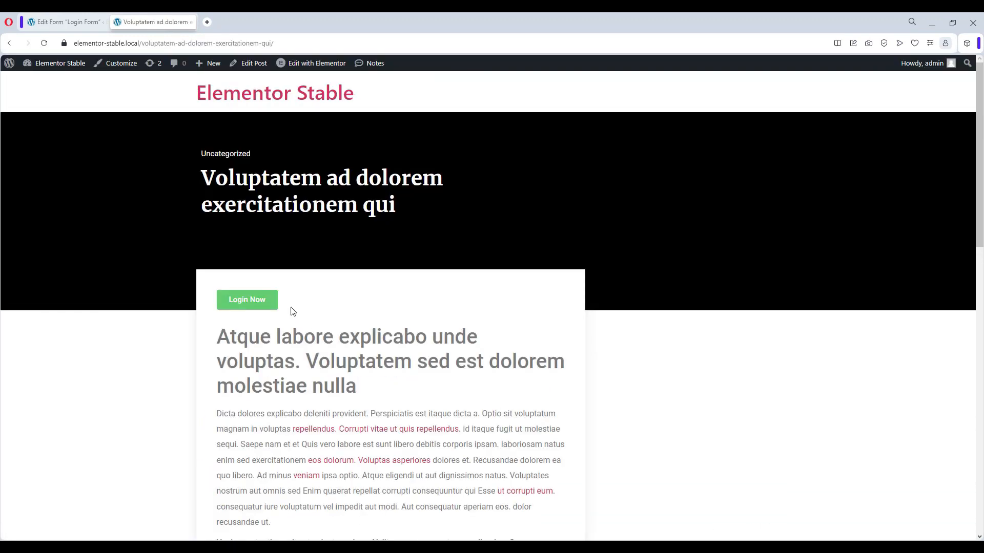
pyautogui.click(259, 306)
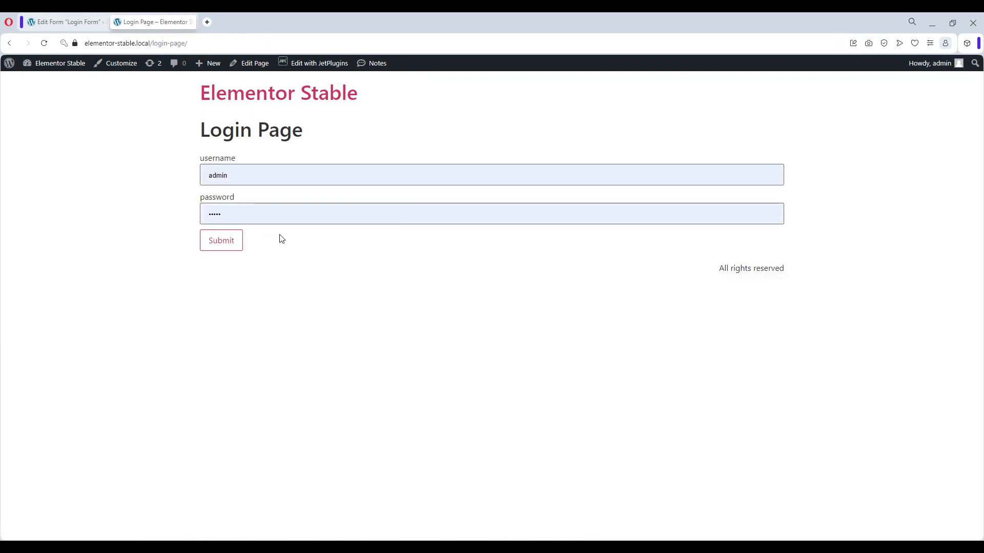
# Step: Inspect the login page's code and examine the value of the hidden referal_url field
pyautogui.rightClick(281, 238)
pyautogui.click(318, 425)
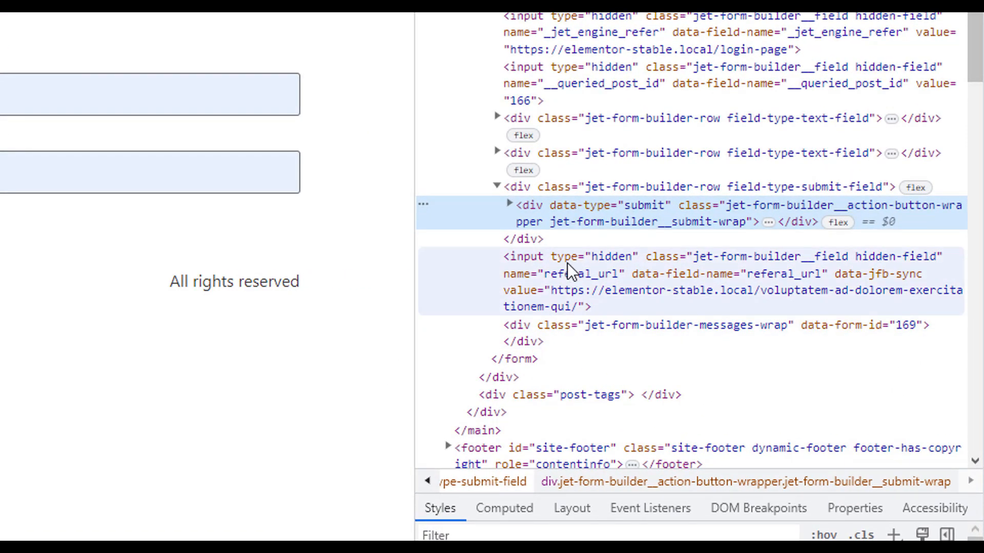
pyautogui.click(600, 257)
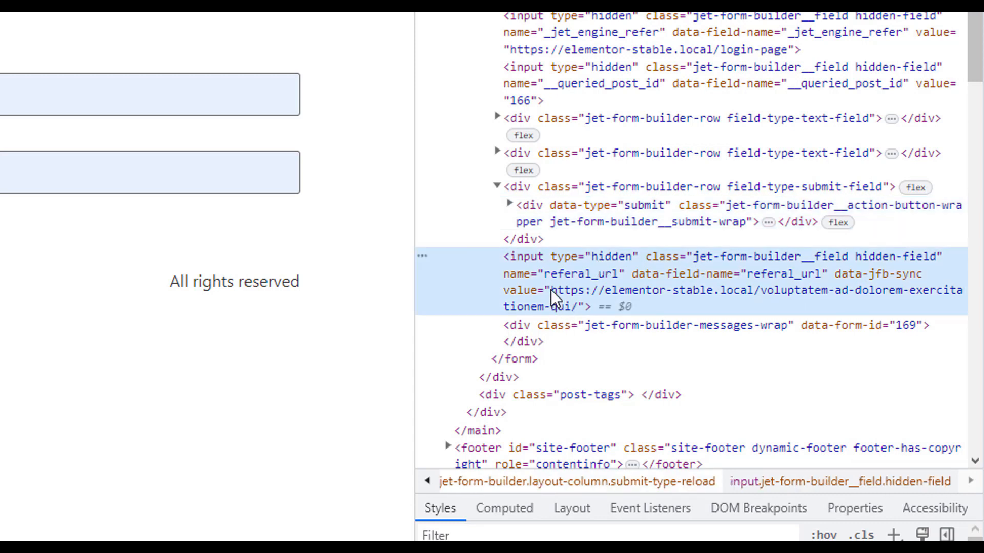
pyautogui.moveTo(552, 288)
pyautogui.mouseDown()
pyautogui.moveTo(615, 292)
pyautogui.moveTo(553, 292)
pyautogui.moveTo(564, 294)
pyautogui.mouseUp()
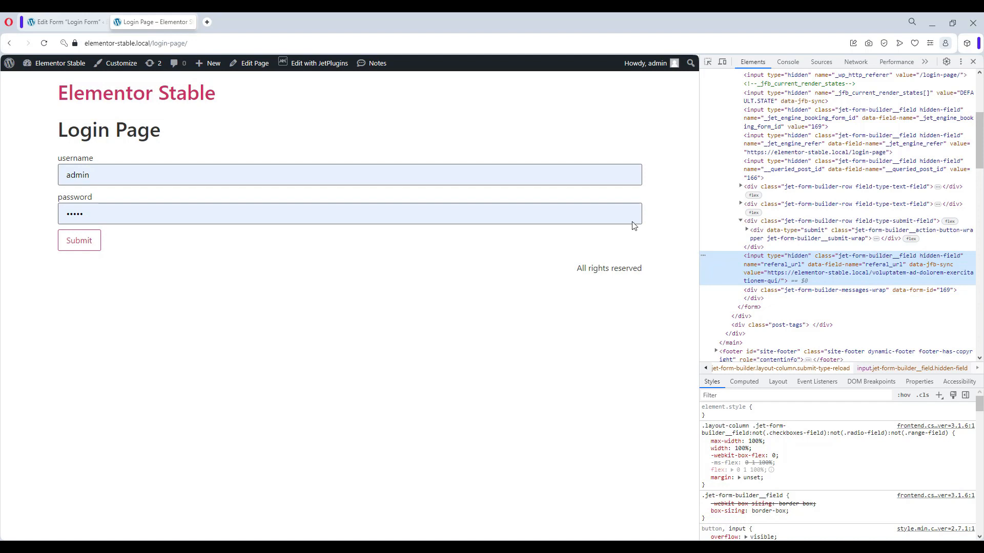
# Step: Reach the login page from the post "Nam eius sint eos illum omnis", check the referal_url value and close the inspector
pyautogui.click(186, 98)
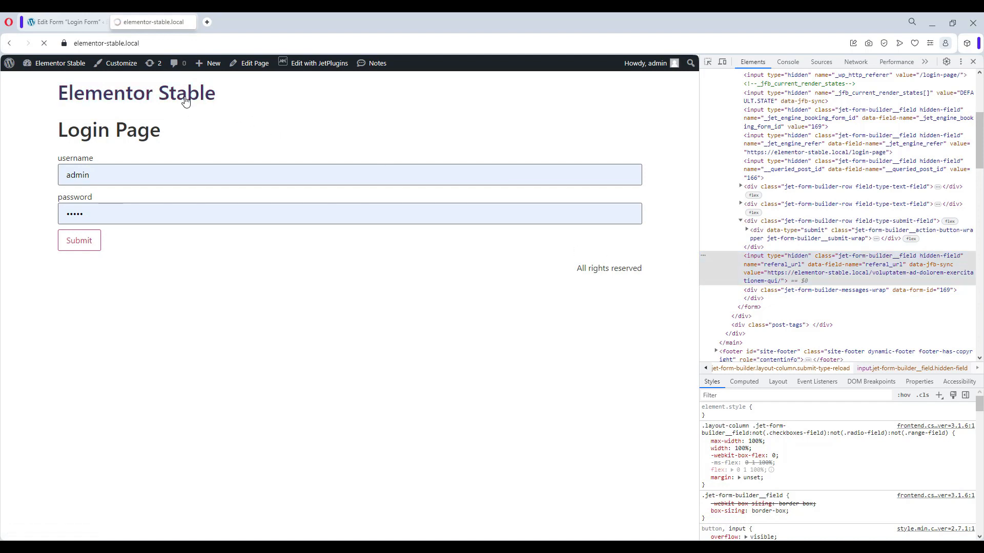
pyautogui.click(187, 167)
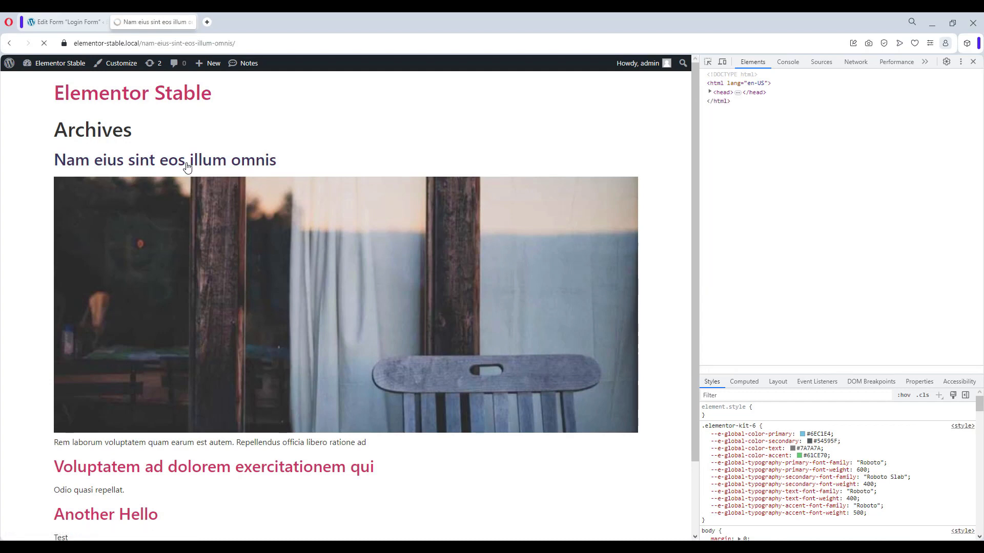
pyautogui.scroll(-2, 184, 340)
pyautogui.scroll(-2, 184, 339)
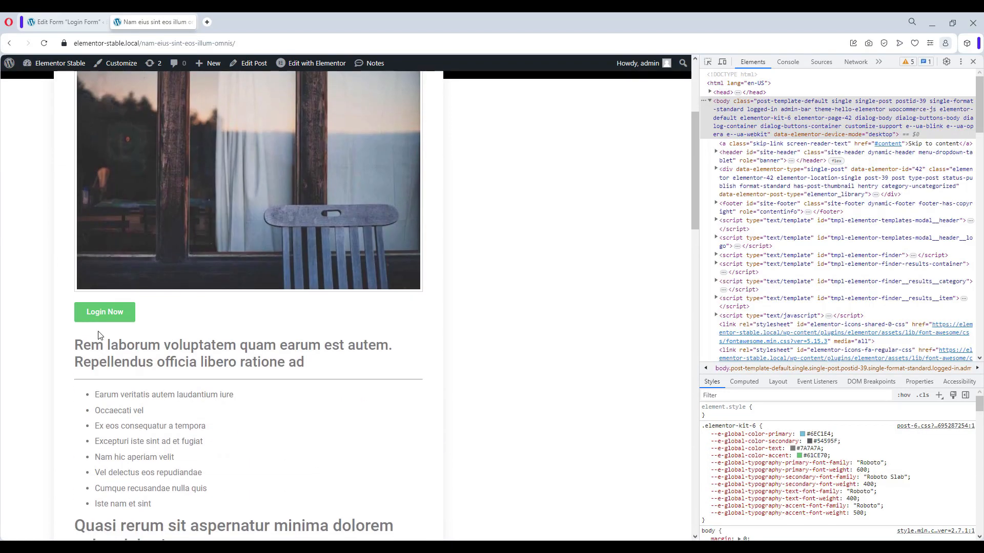
pyautogui.click(108, 312)
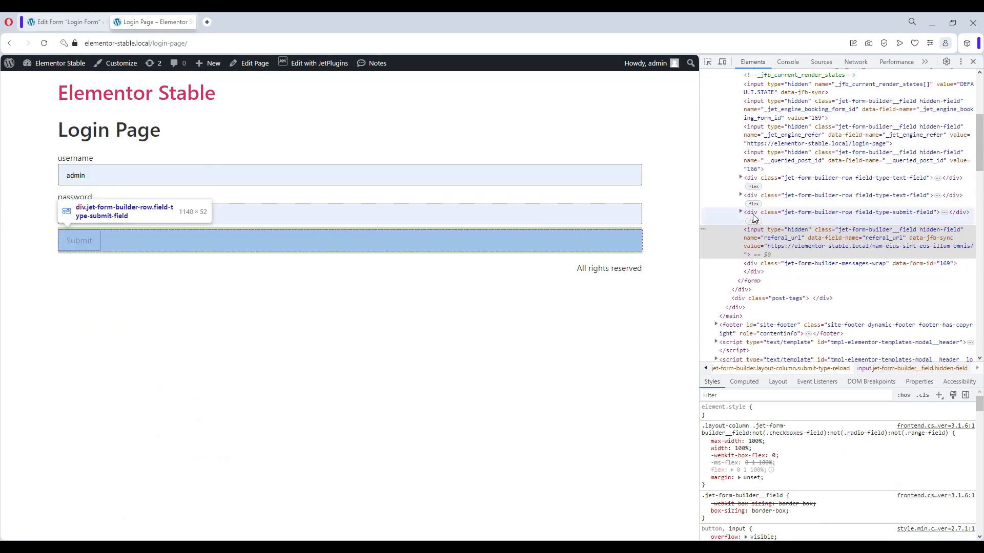
pyautogui.click(973, 61)
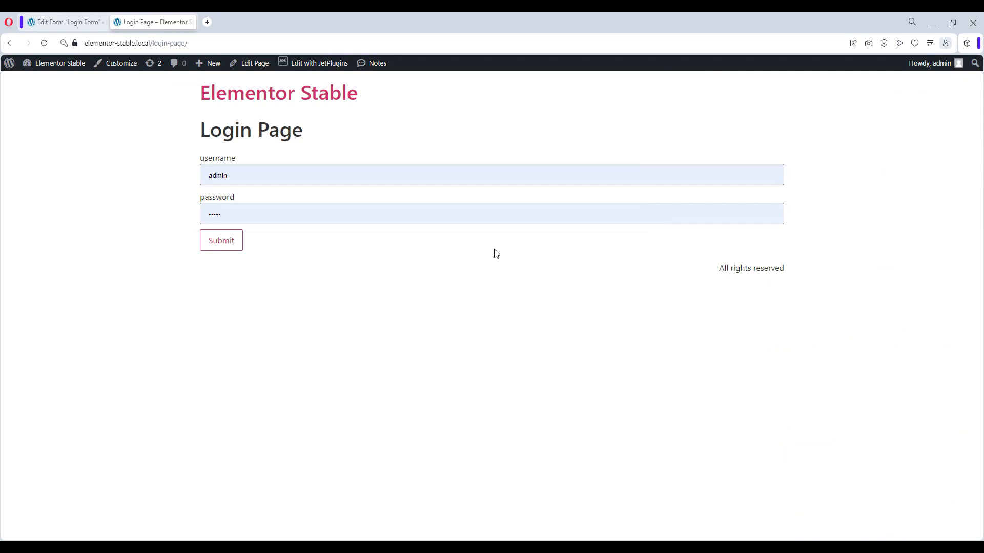
# Step: Log out of the site and go to its home page, elementor-stable.local
pyautogui.moveTo(937, 64)
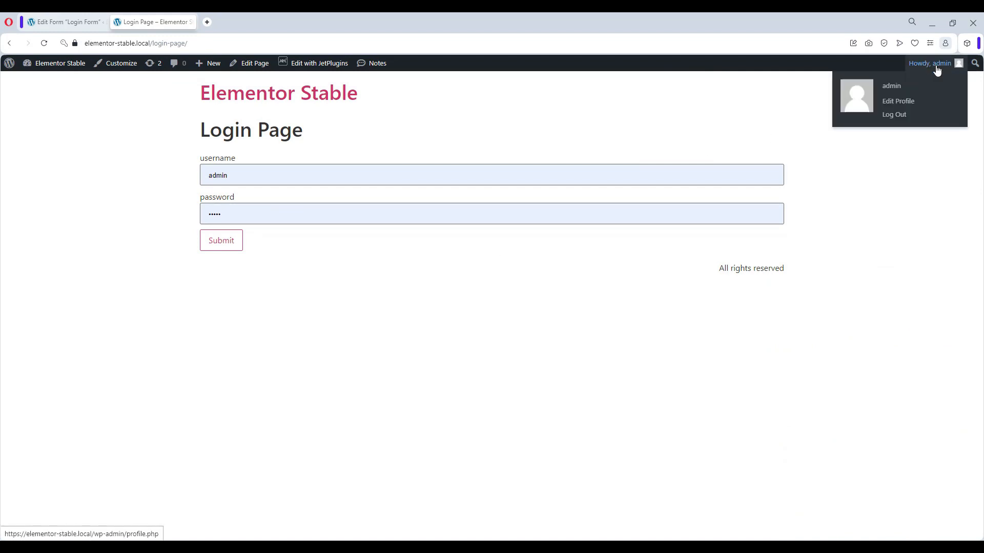
pyautogui.click(904, 114)
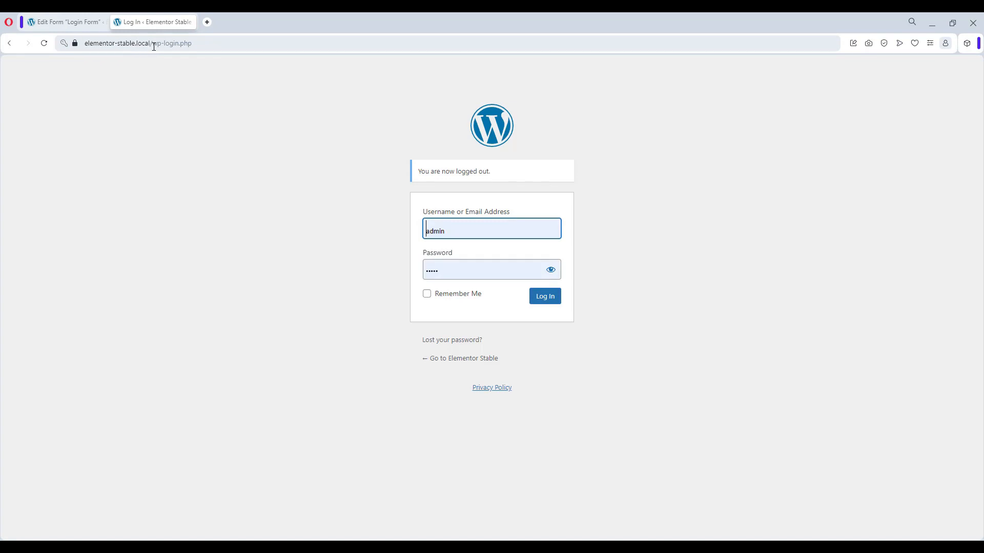
pyautogui.moveTo(153, 43); pyautogui.dragTo(326, 56)
pyautogui.press('BackSpace')
pyautogui.press('Return')
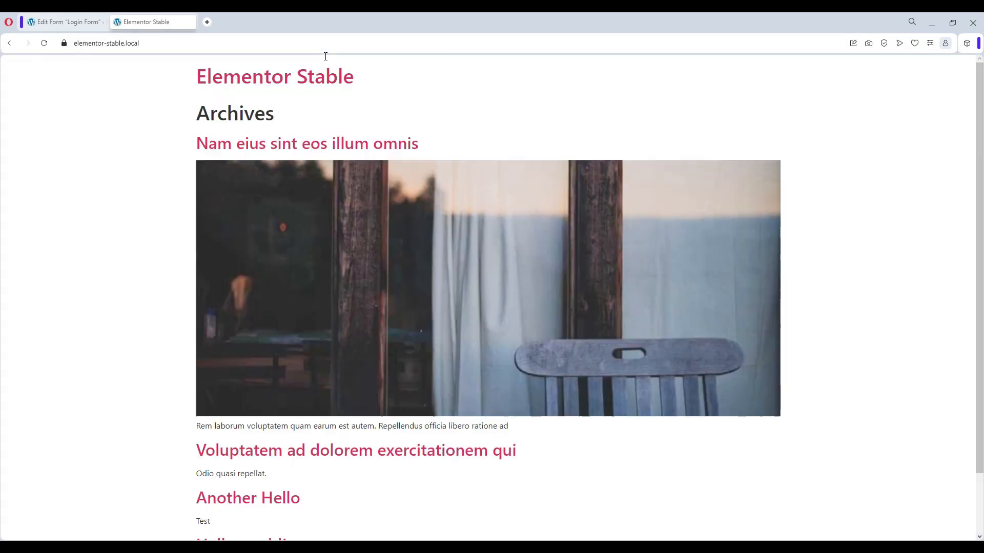
# Step: Test the redirect by logging in with the prefilled credentials through Login Now on the post "Nam eius sint eos illum omnis"
pyautogui.click(313, 146)
pyautogui.scroll(-3, 290, 257)
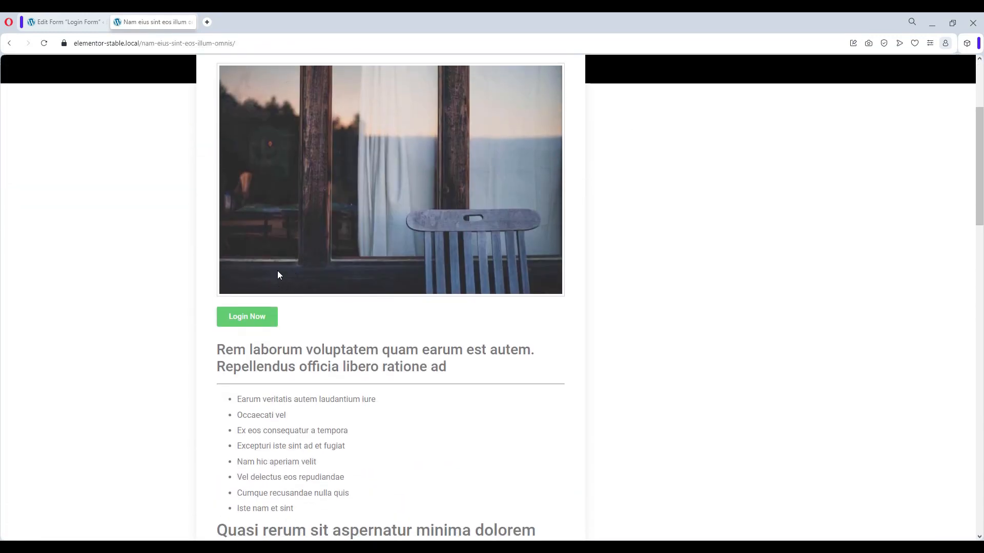
pyautogui.scroll(1, 277, 276)
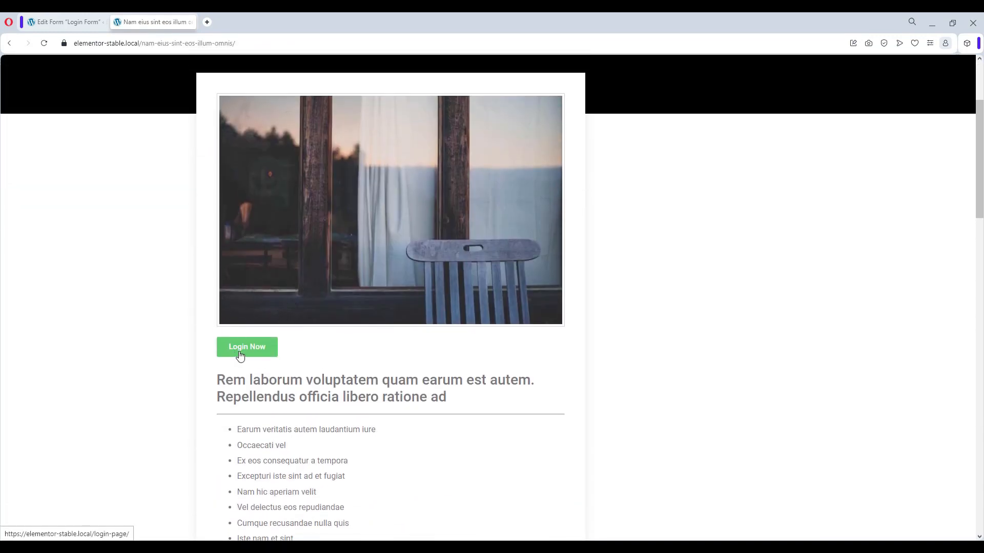
pyautogui.click(240, 356)
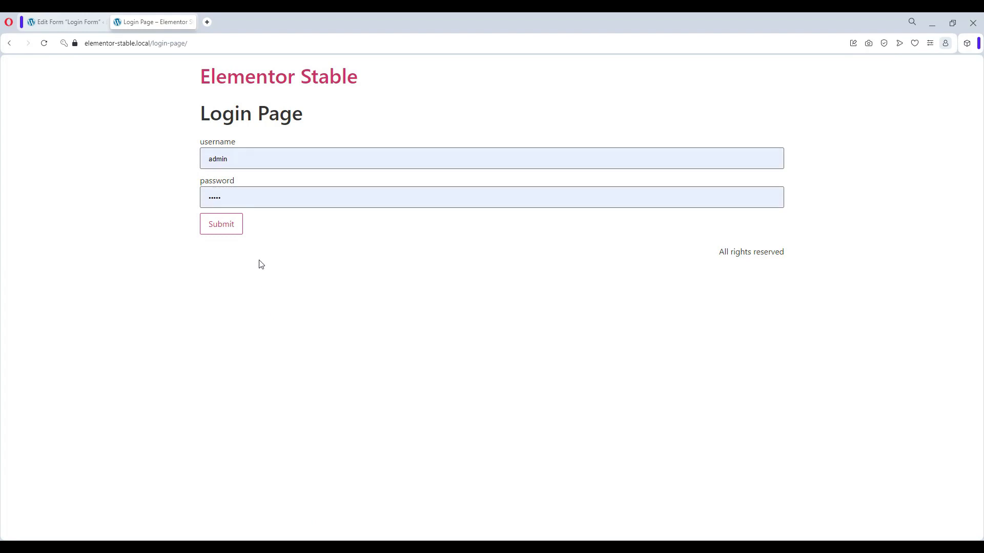
pyautogui.click(223, 227)
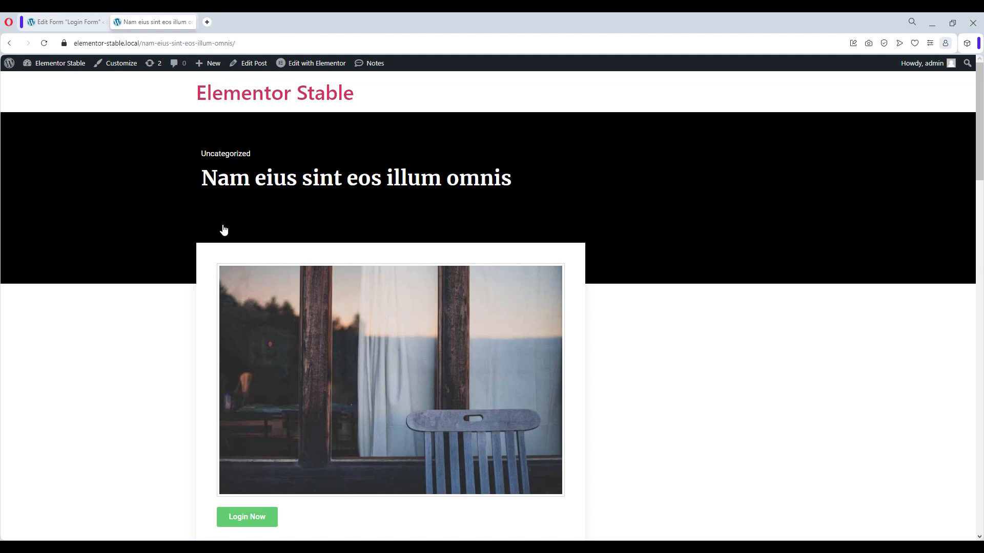
pyautogui.scroll(-3, 223, 229)
pyautogui.scroll(3, 254, 214)
# Step: Log out of the site again and return to the Elementor Stable home page
pyautogui.moveTo(917, 69)
pyautogui.click(876, 119)
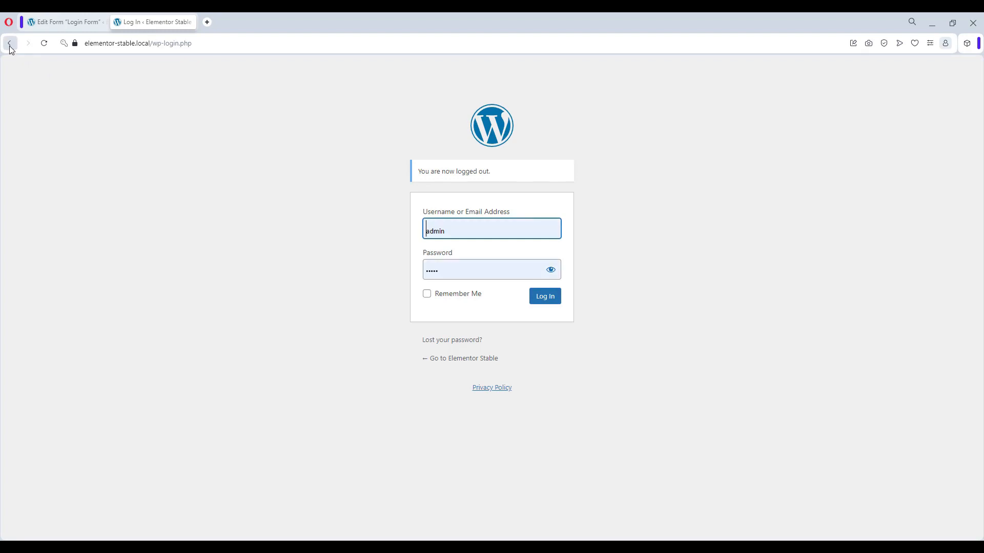
pyautogui.click(9, 43)
pyautogui.click(274, 86)
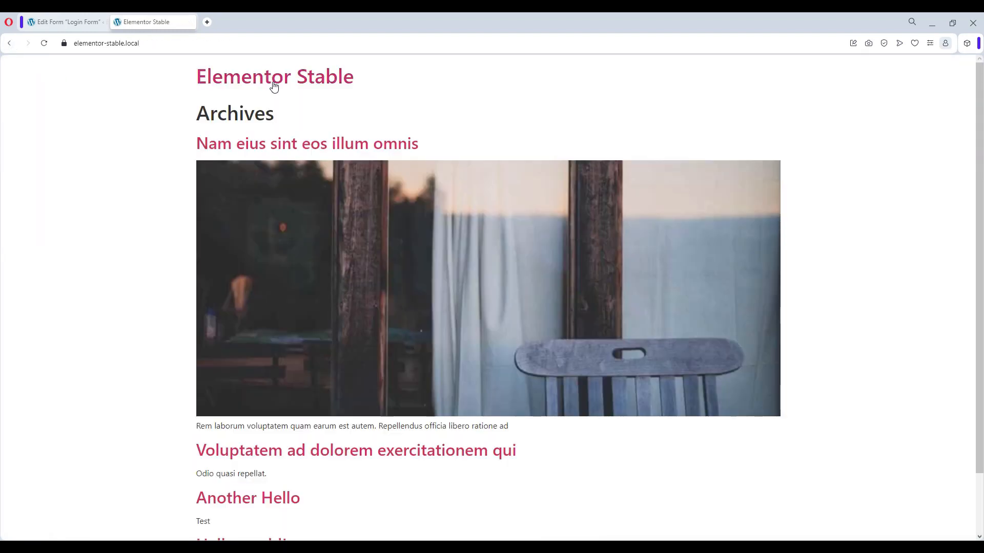
# Step: Test the redirect by logging in with the prefilled credentials through Login Now on the post "Voluptatem ad dolorem exercitationem qui"
pyautogui.scroll(-1, 276, 220)
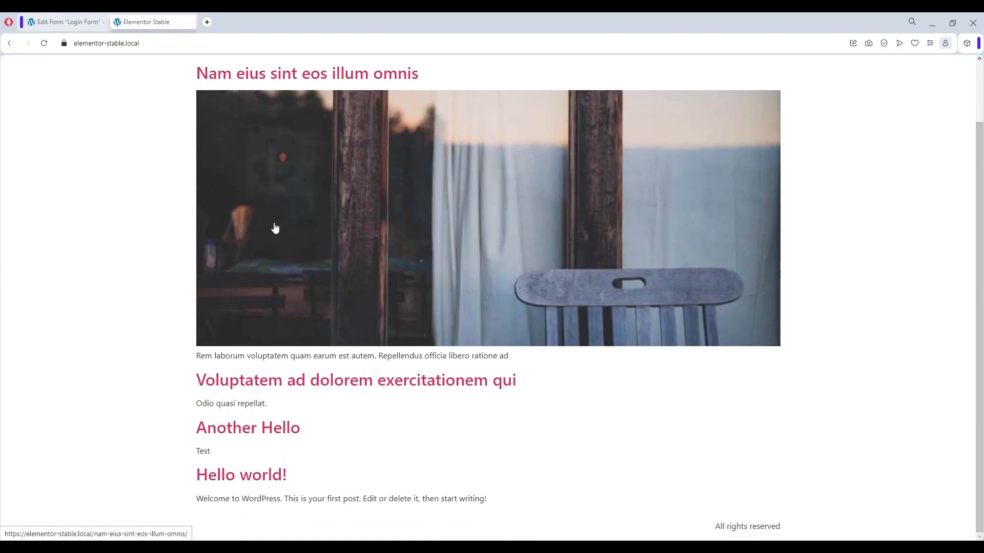
pyautogui.click(236, 392)
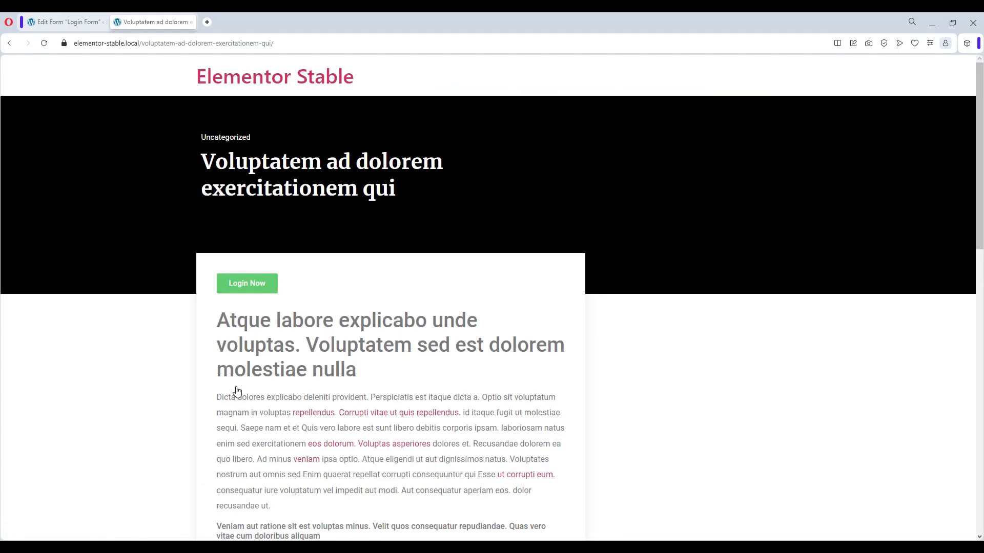
pyautogui.click(255, 290)
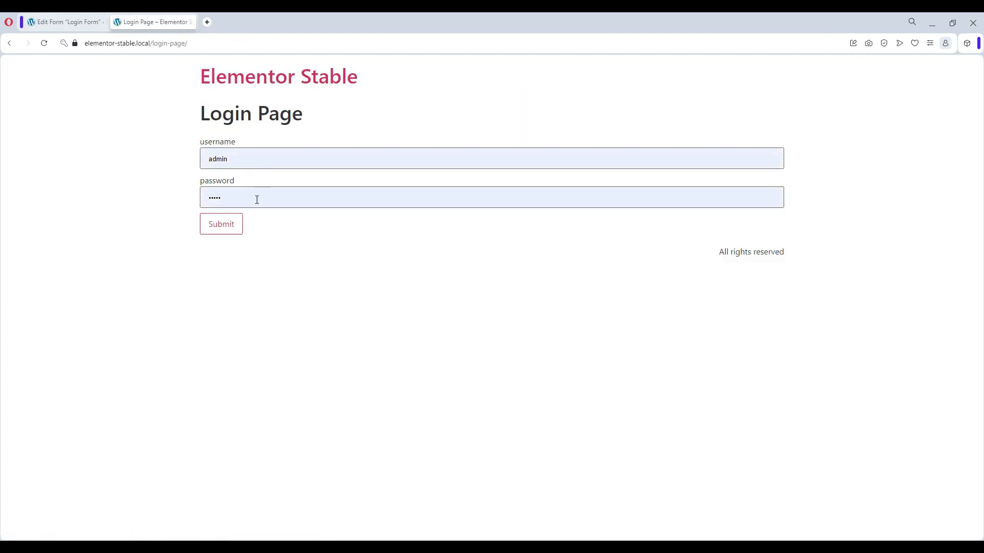
pyautogui.click(234, 232)
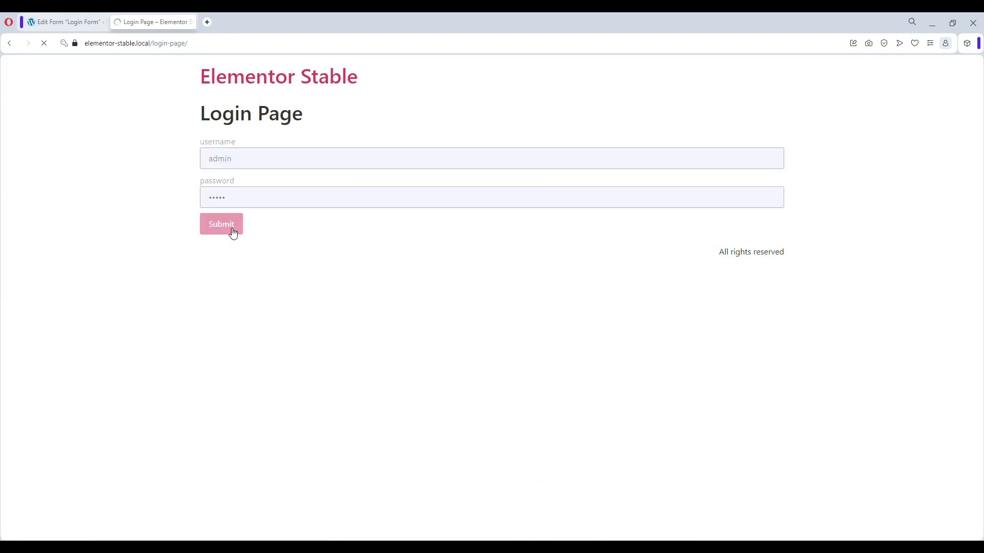